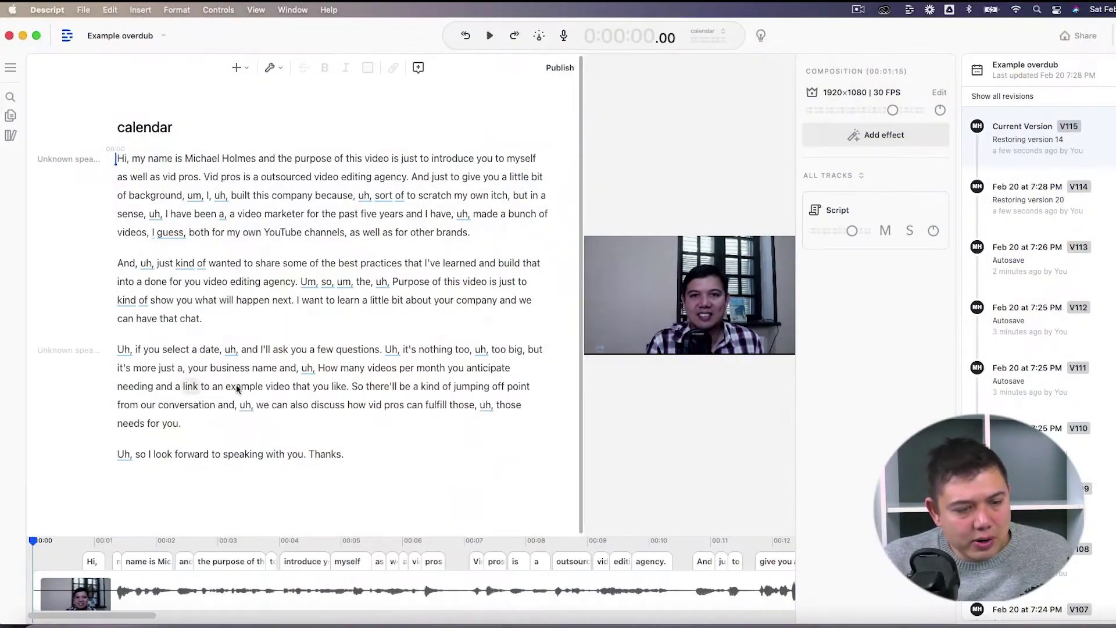
Step: Play back the script from the sentence "So there'll be a kind of jumping off point" through "conversation"
{"action": "left_click", "coordinate": [359, 388]}
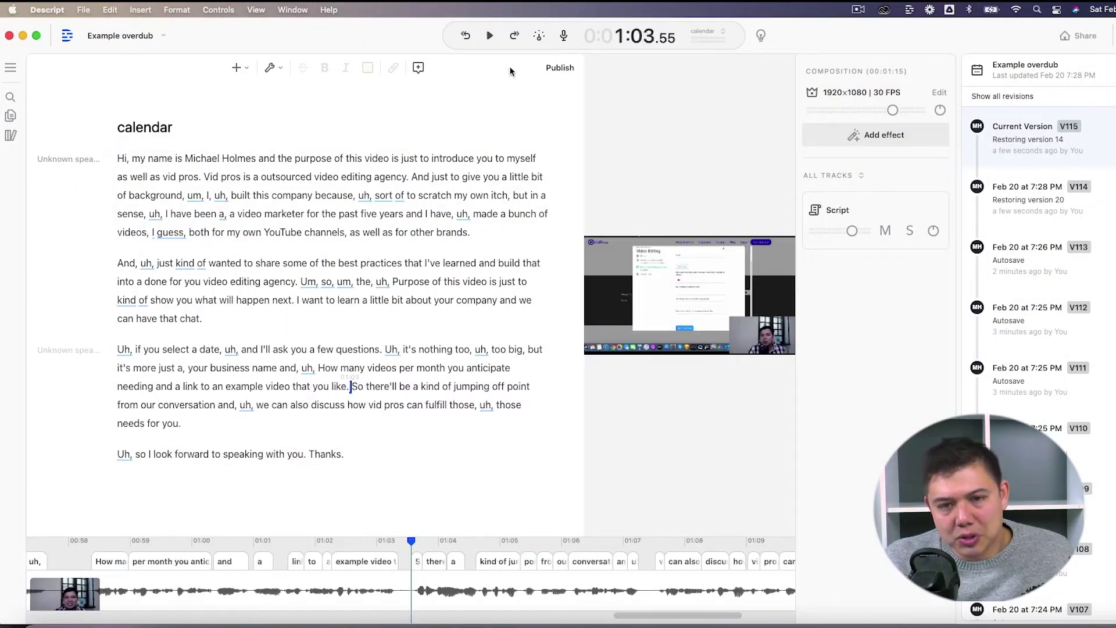
{"action": "left_click", "coordinate": [492, 38]}
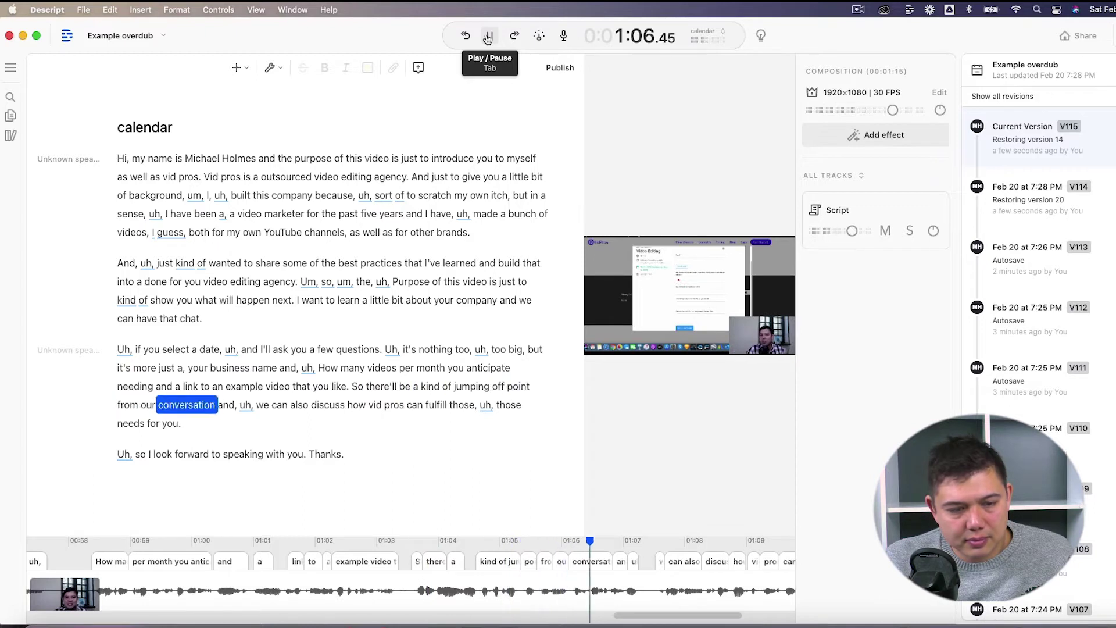
{"action": "left_click", "coordinate": [489, 38]}
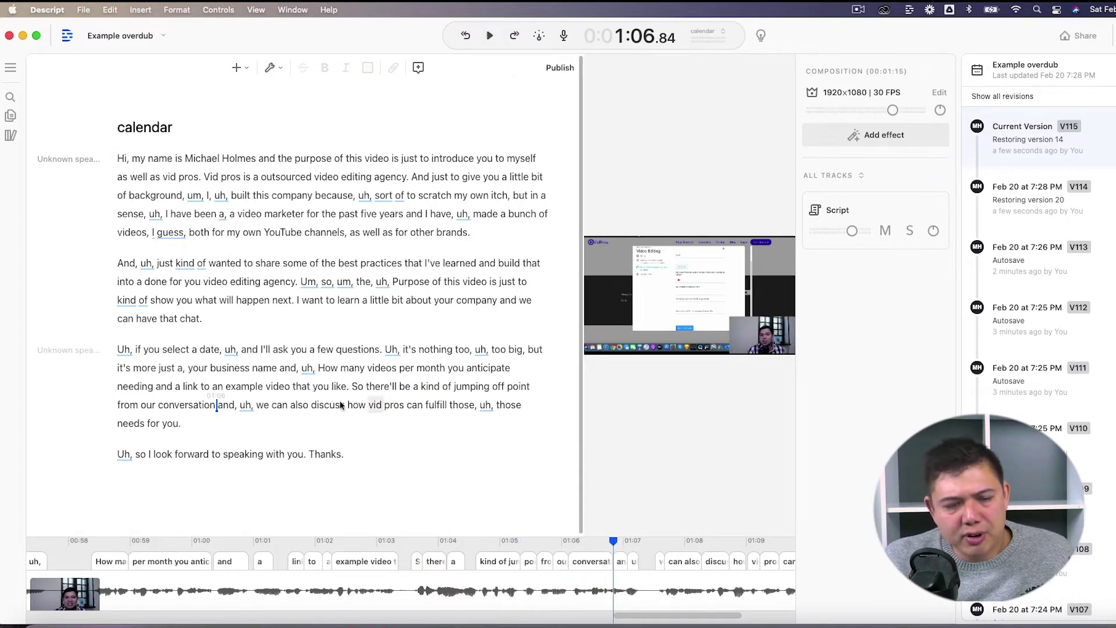
Step: Overdub the word "from" after "jumping off point" with "for", assigning a speaker label with a voice to that section
{"action": "double_click", "coordinate": [127, 405]}
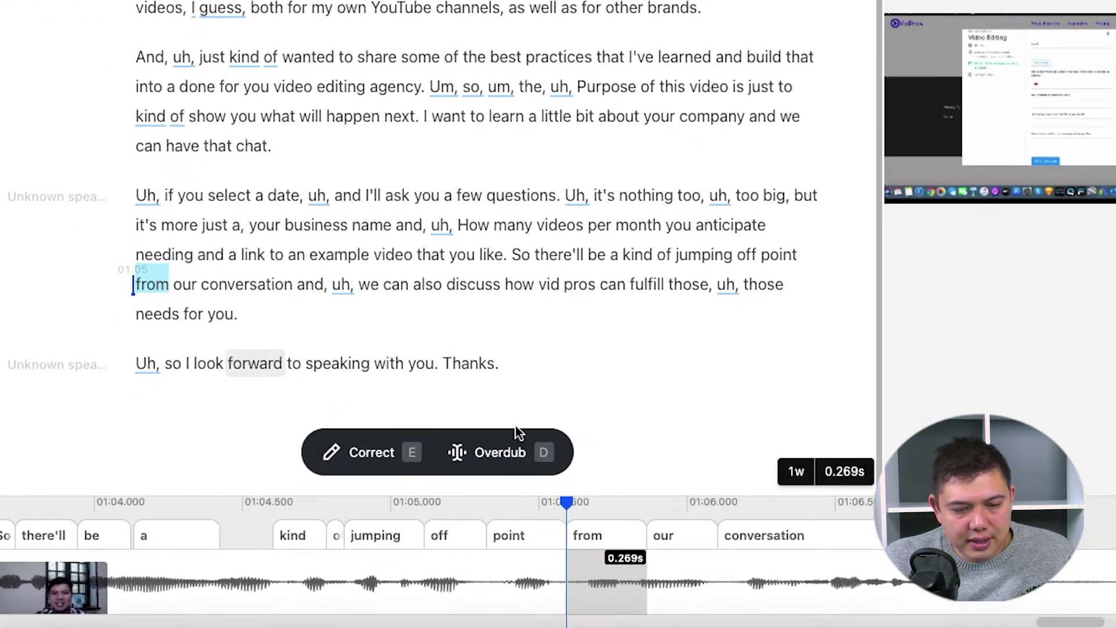
{"action": "left_click", "coordinate": [502, 462]}
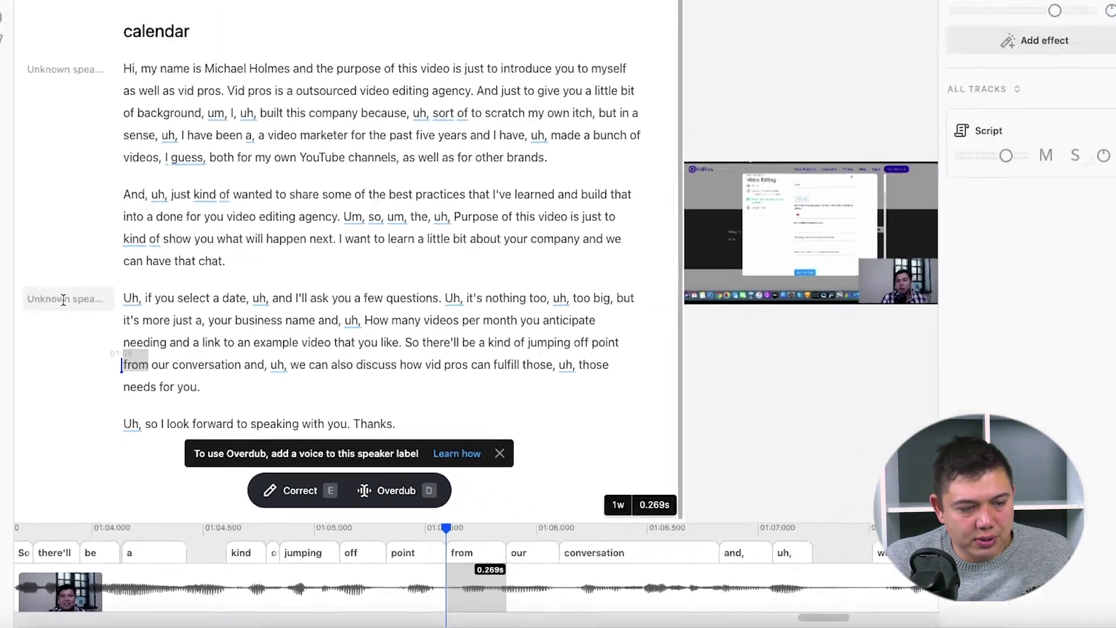
{"action": "left_click", "coordinate": [63, 299]}
{"action": "left_click", "coordinate": [72, 346]}
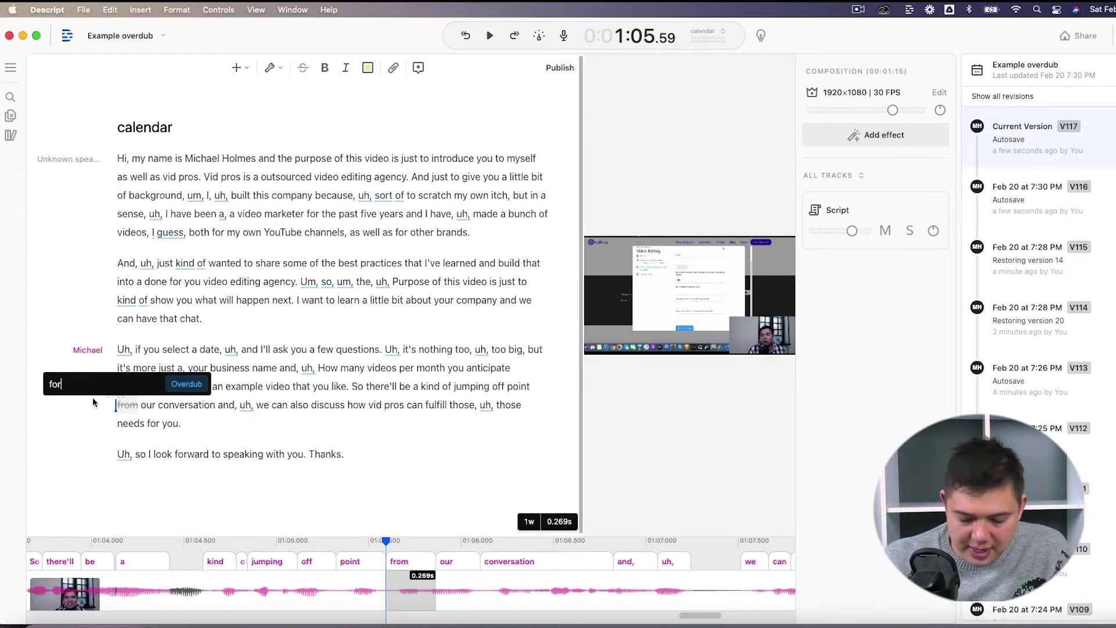
{"action": "key", "text": "Return"}
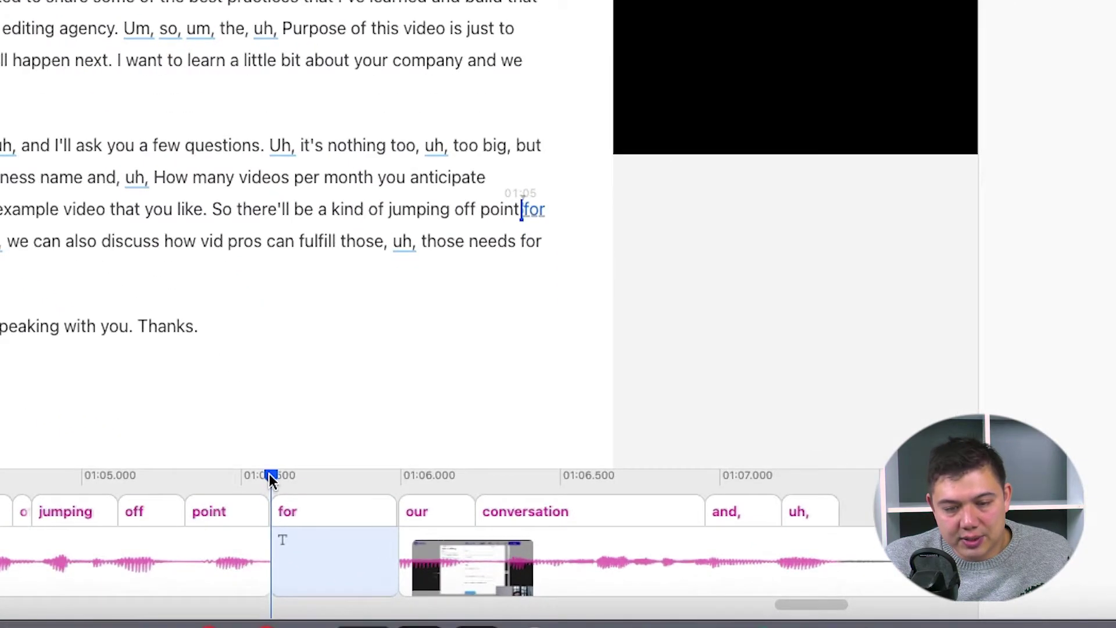
Step: Extend the original clip slightly past "point" and add a freeze frame at about 1:05.5, just before the overdubbed "for"
{"action": "left_click_drag", "start_coordinate": [385, 546], "coordinate": [349, 547]}
{"action": "left_click_drag", "start_coordinate": [204, 480], "coordinate": [182, 481]}
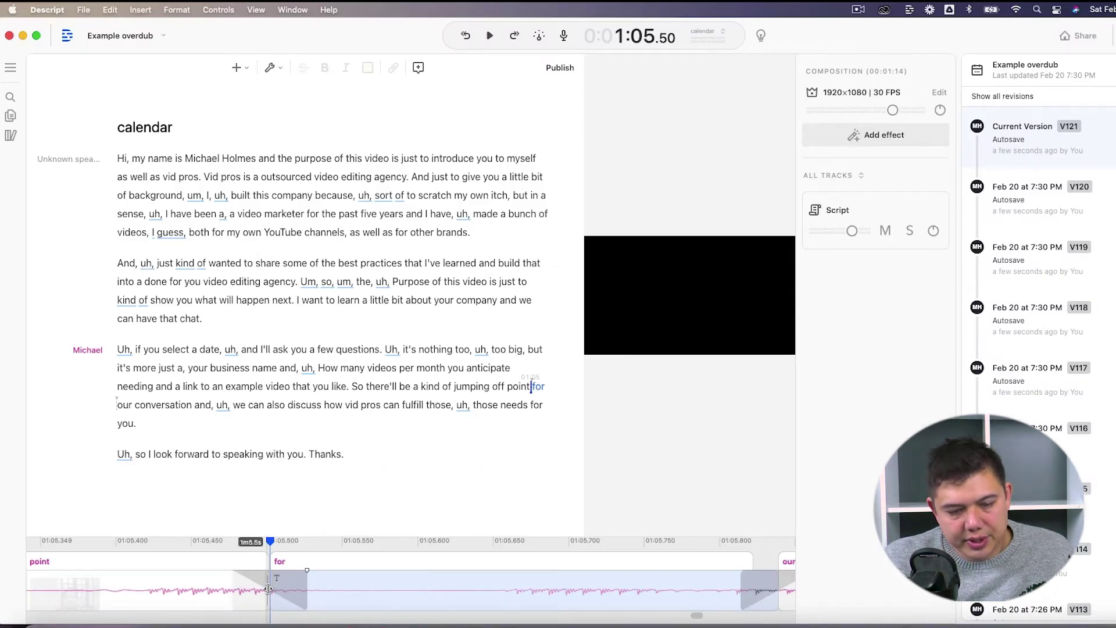
{"action": "left_click_drag", "start_coordinate": [271, 589], "coordinate": [311, 592]}
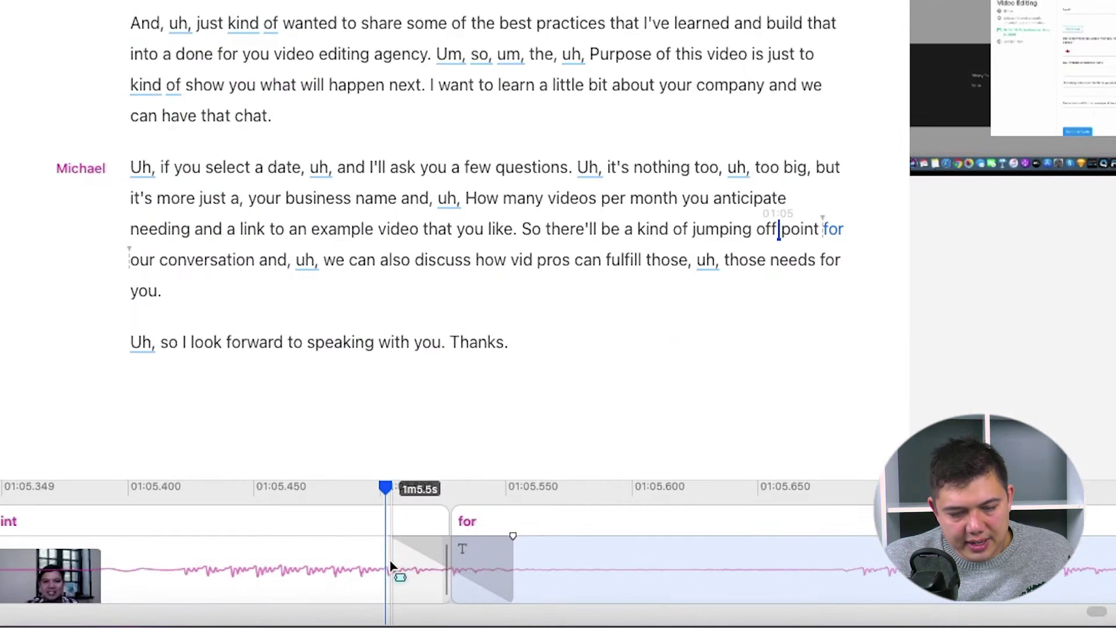
{"action": "right_click", "coordinate": [390, 559]}
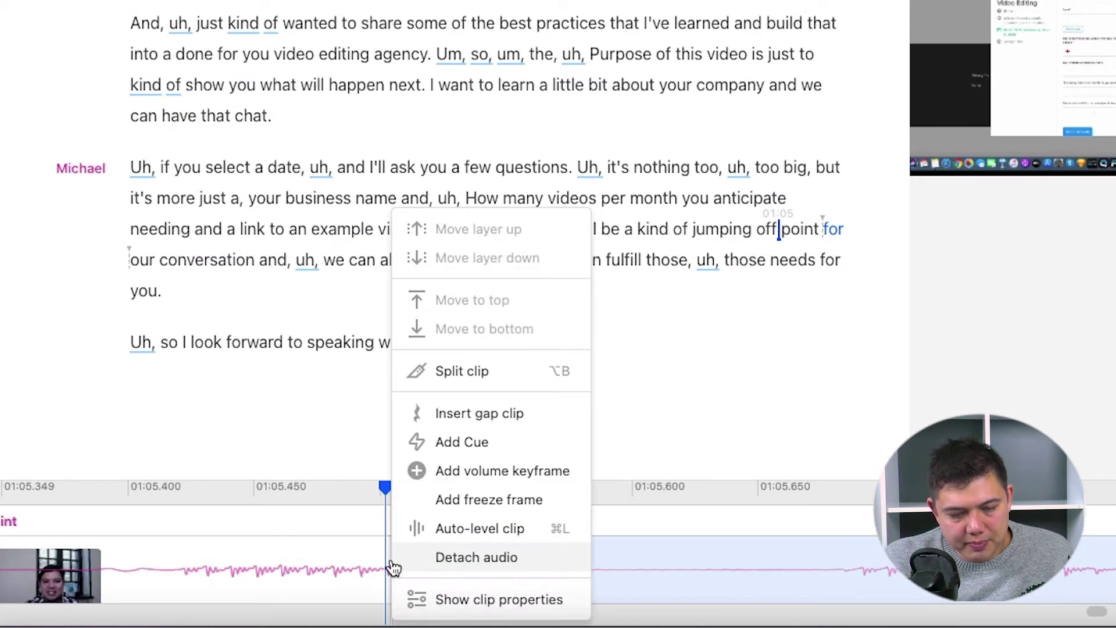
{"action": "left_click", "coordinate": [442, 504]}
Step: Trim the end of the freeze frame to 0.336 s, matching the length of the overdubbed "for" clip
{"action": "left_click", "coordinate": [686, 548]}
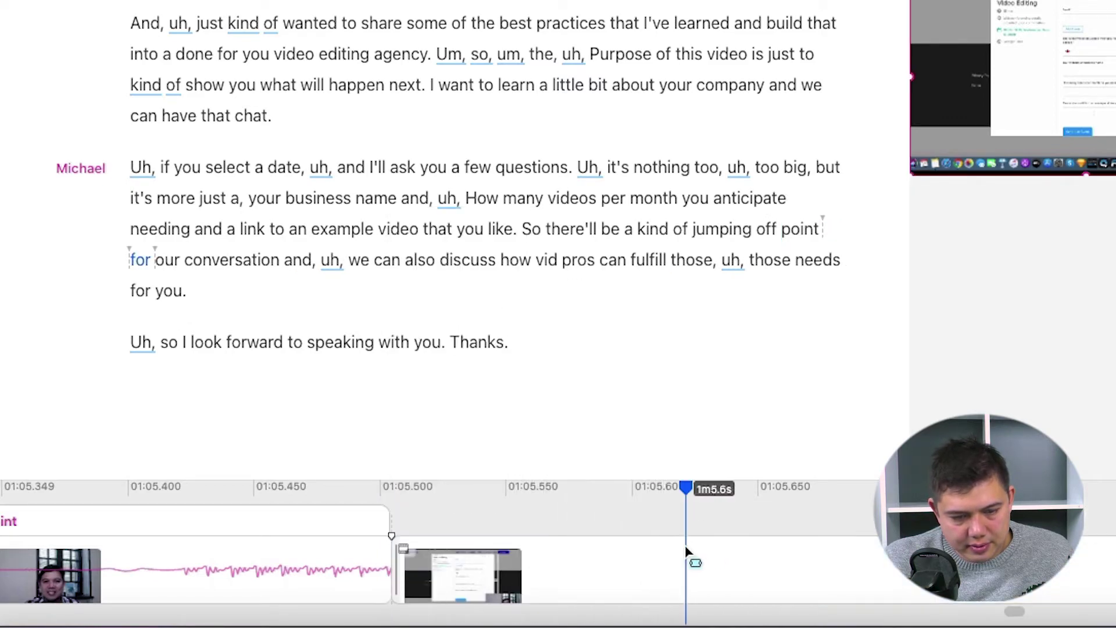
{"action": "scroll", "coordinate": [686, 547], "scroll_direction": "down", "scroll_amount": 5}
{"action": "scroll", "coordinate": [560, 572], "scroll_direction": "right", "scroll_amount": 10}
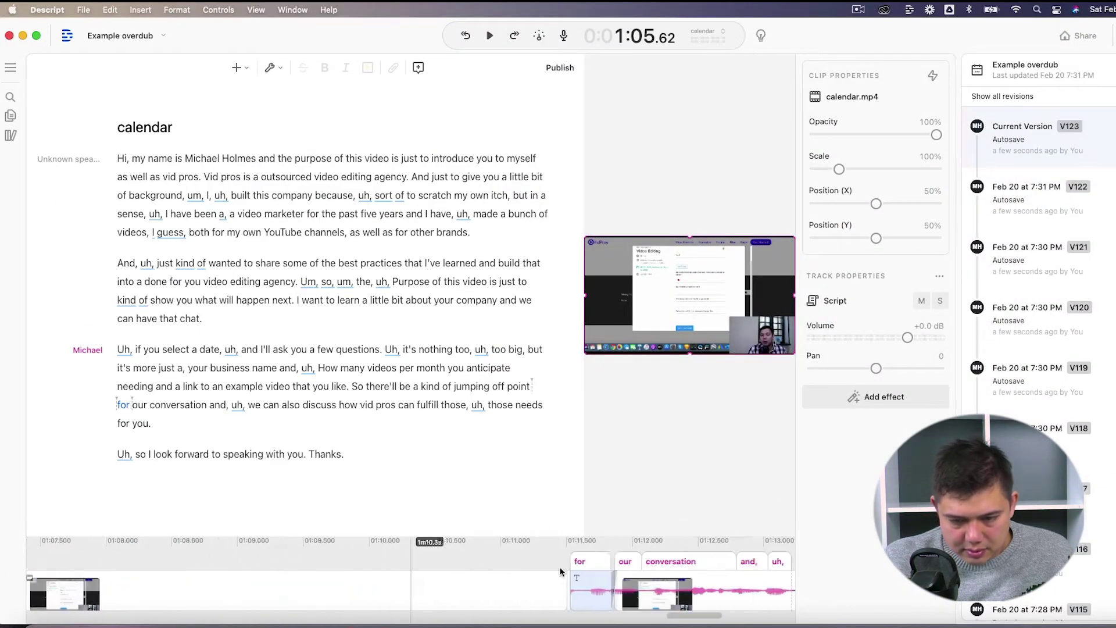
{"action": "scroll", "coordinate": [561, 572], "scroll_direction": "up", "scroll_amount": 10}
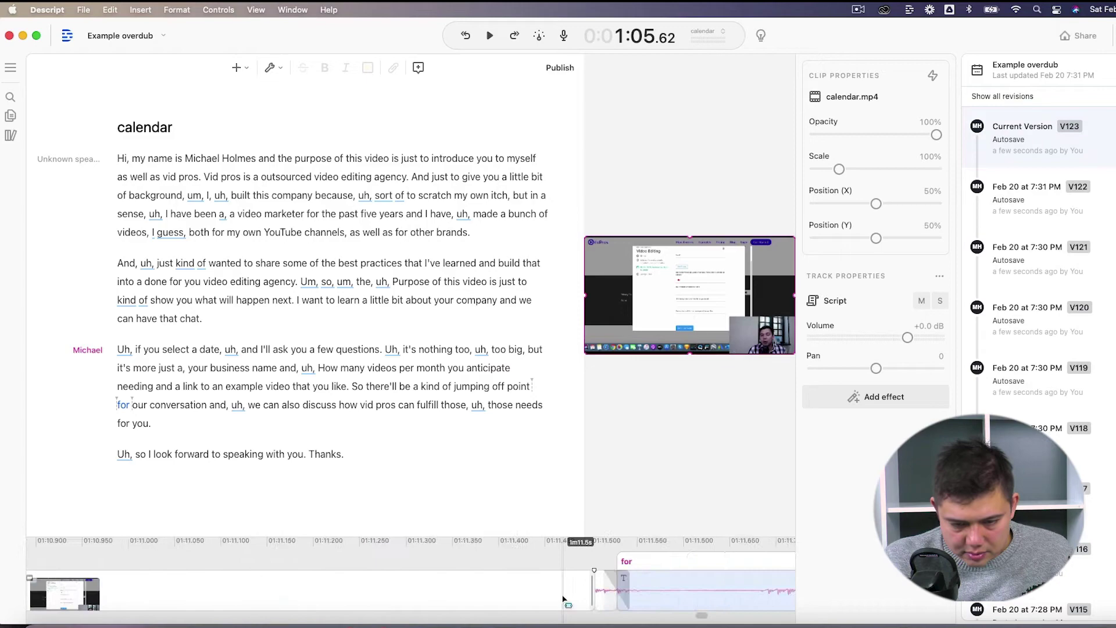
{"action": "double_click", "coordinate": [650, 585]}
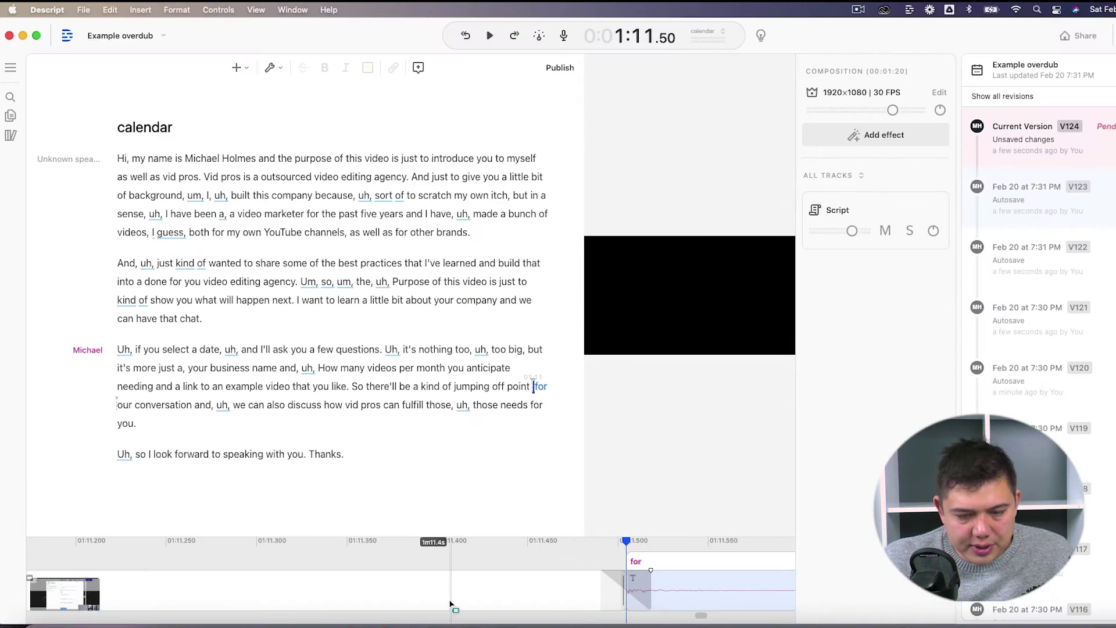
{"action": "left_click", "coordinate": [667, 582]}
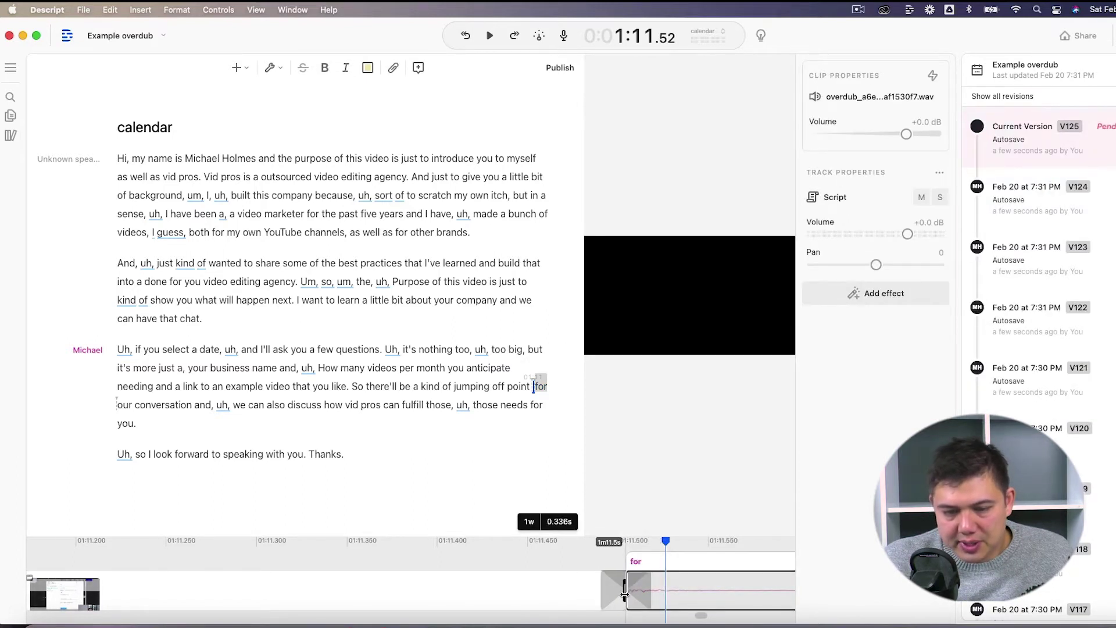
{"action": "left_click_drag", "start_coordinate": [624, 592], "coordinate": [99, 588]}
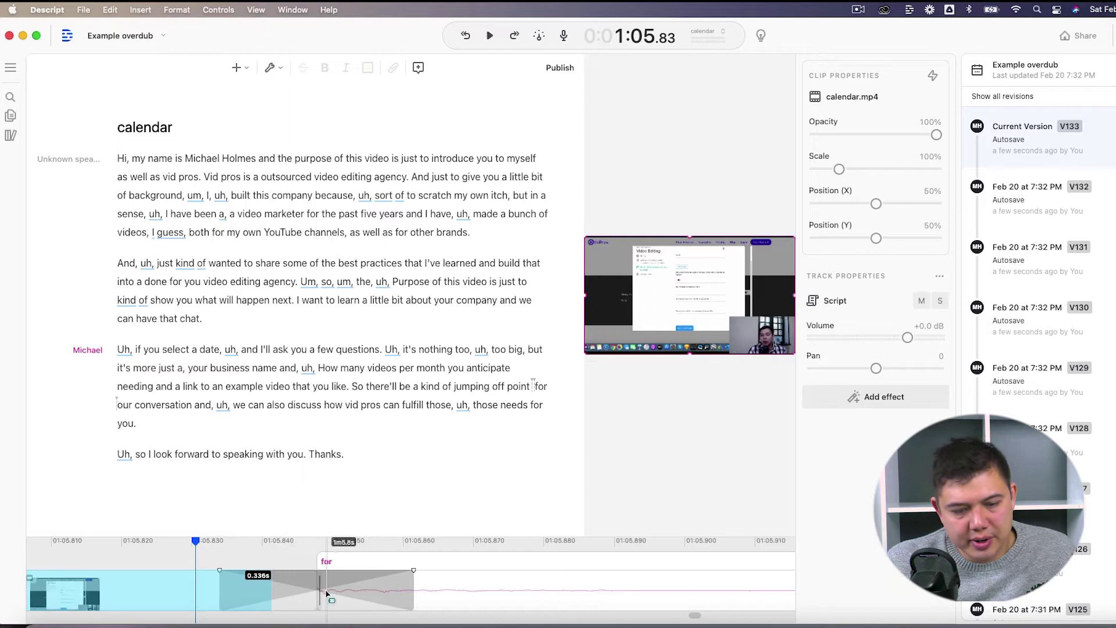
{"action": "left_click_drag", "start_coordinate": [301, 589], "coordinate": [268, 594]}
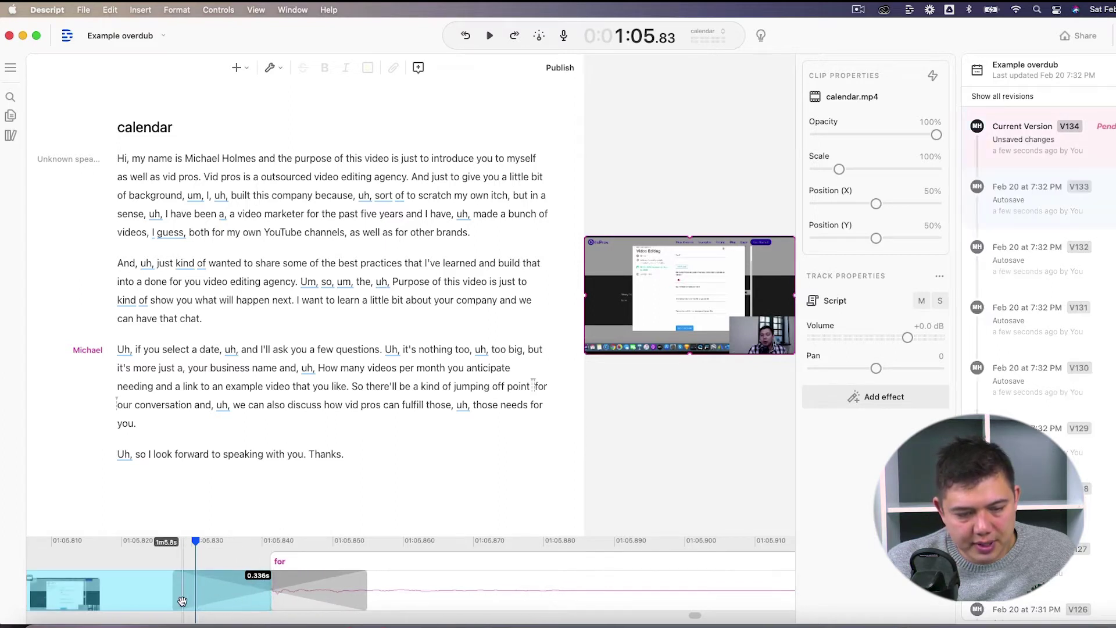
Step: Move the 0.336 s freeze frame off the script track onto its own layer above the overdubbed word "for"
{"action": "left_click", "coordinate": [184, 599]}
{"action": "scroll", "coordinate": [185, 597], "scroll_direction": "down", "scroll_amount": 5}
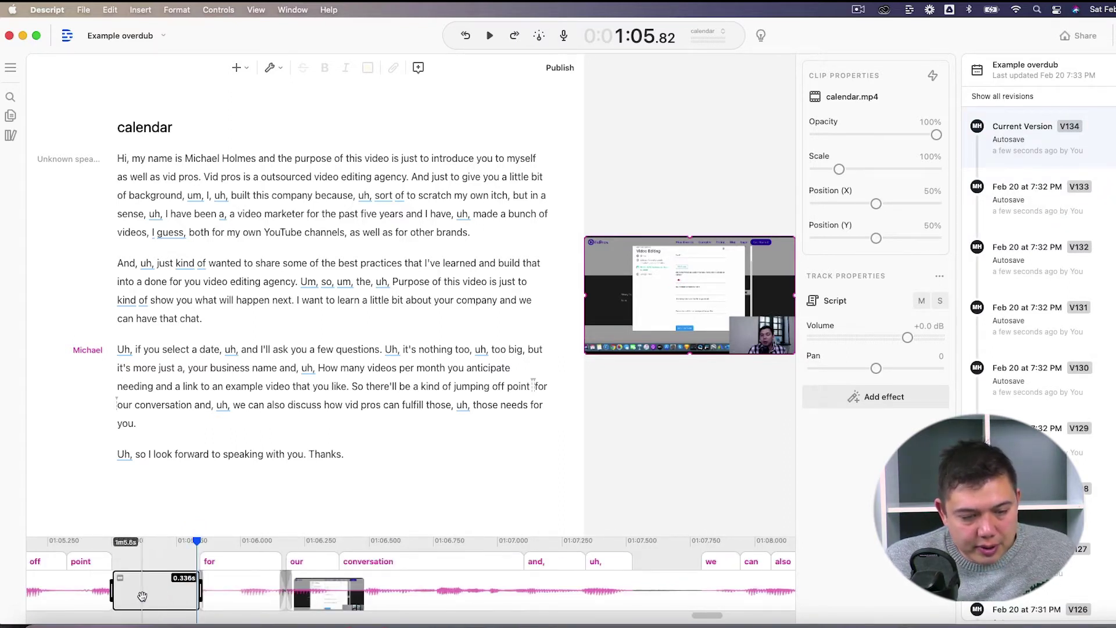
{"action": "left_click", "coordinate": [149, 595]}
{"action": "mouse_move", "coordinate": [149, 595]}
{"action": "left_mouse_down"}
{"action": "mouse_move", "coordinate": [162, 547]}
{"action": "mouse_move", "coordinate": [115, 554]}
{"action": "left_mouse_up"}
{"action": "scroll", "coordinate": [118, 567], "scroll_direction": "up", "scroll_amount": 5}
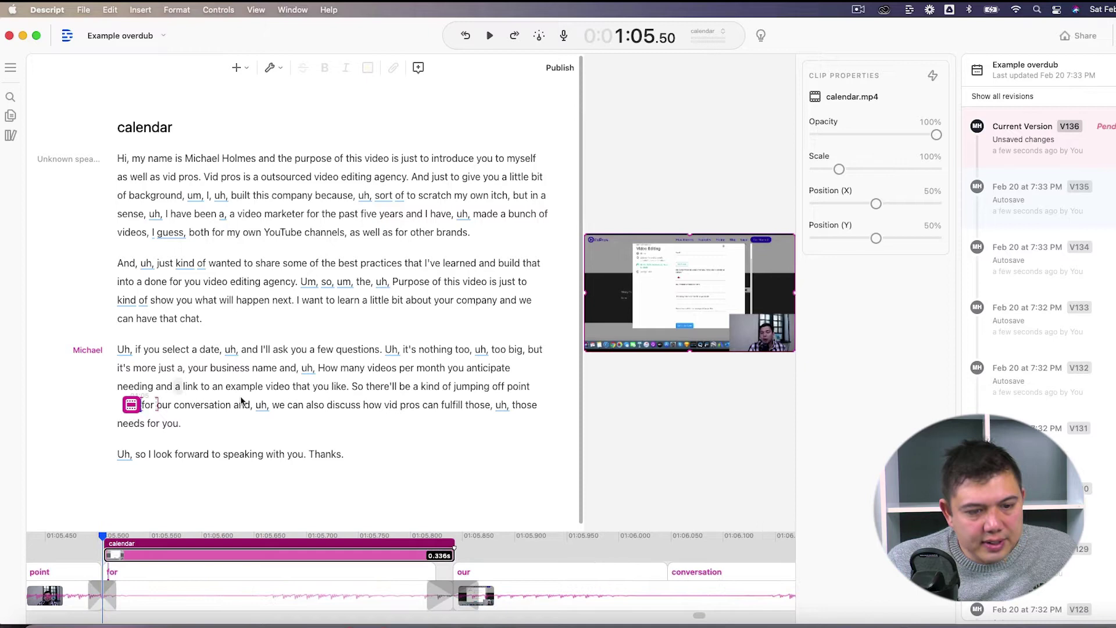
Step: Play back from "So there'll be" through "conversation" to check the overdub with the freeze frame covering it
{"action": "left_click", "coordinate": [357, 388]}
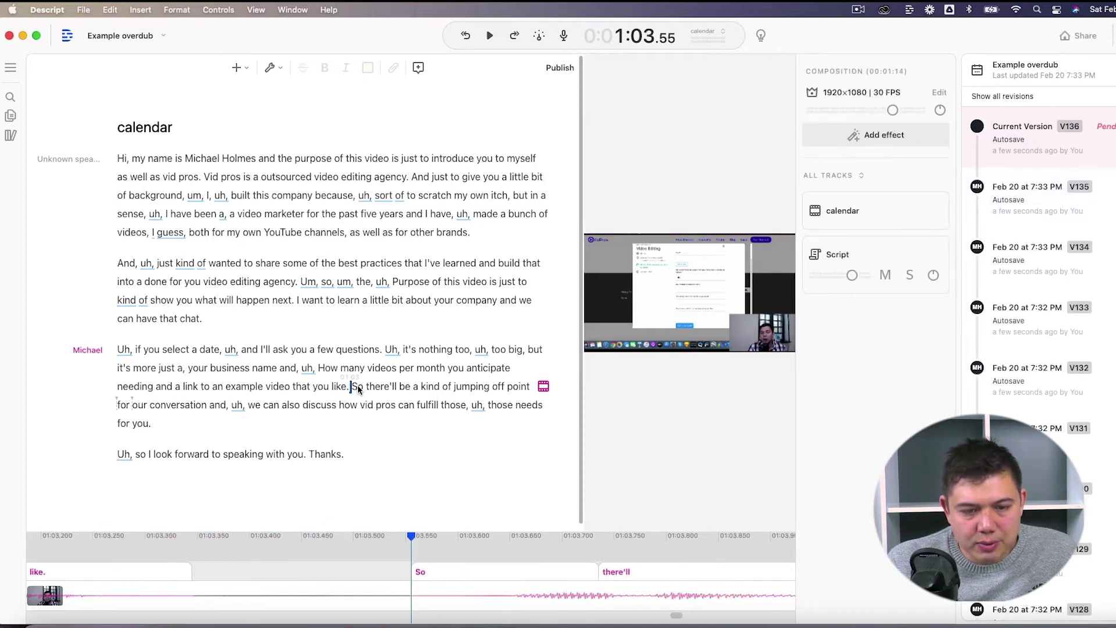
{"action": "left_click", "coordinate": [491, 37]}
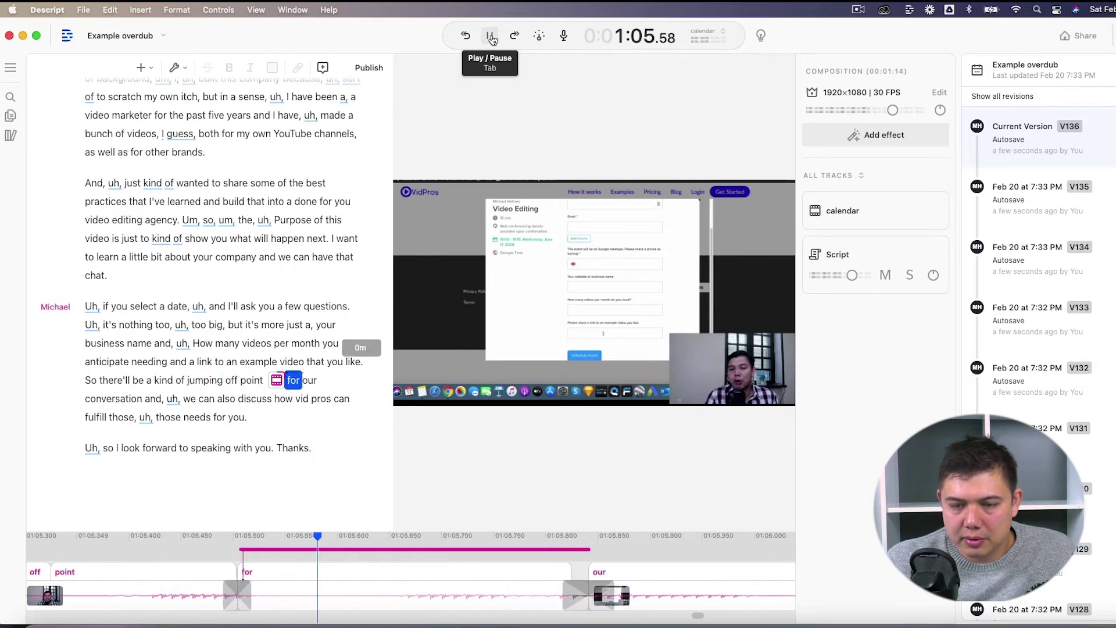
{"action": "left_click", "coordinate": [491, 37]}
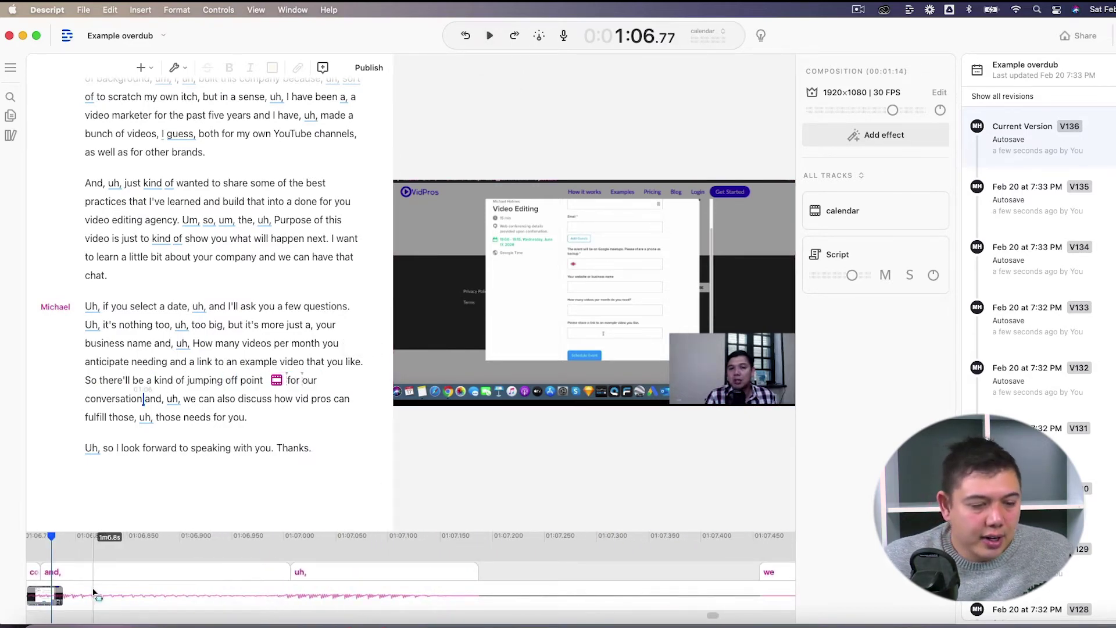
Step: Extend the original clip after "point" to restore the spoken word "from", and set the playhead at 1:05.49
{"action": "scroll", "coordinate": [93, 592], "scroll_direction": "down", "scroll_amount": 10}
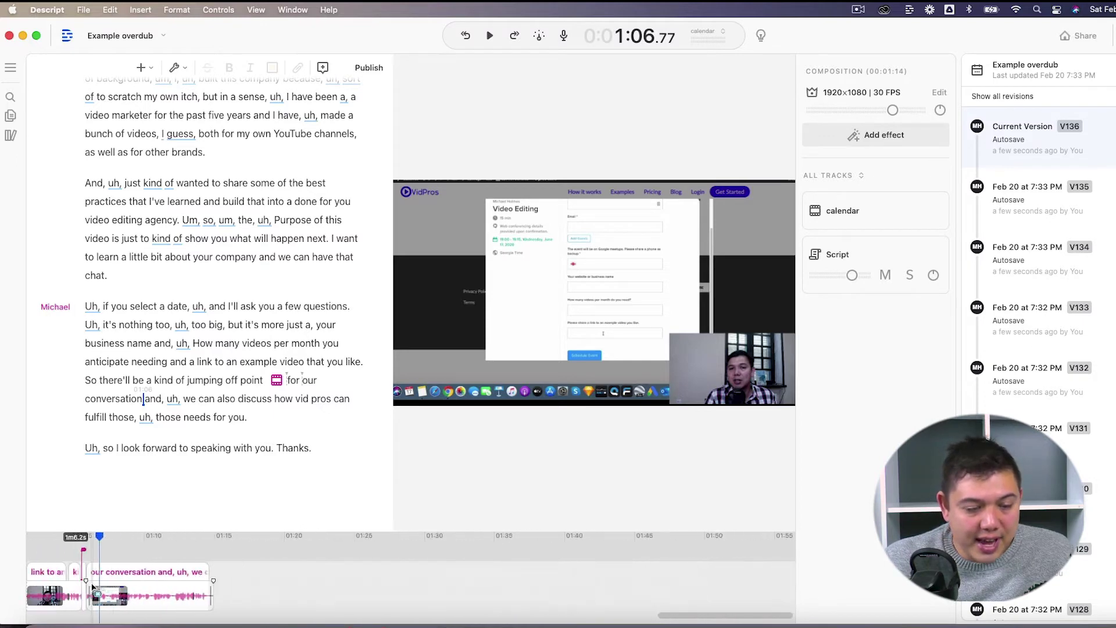
{"action": "scroll", "coordinate": [93, 589], "scroll_direction": "left", "scroll_amount": 10}
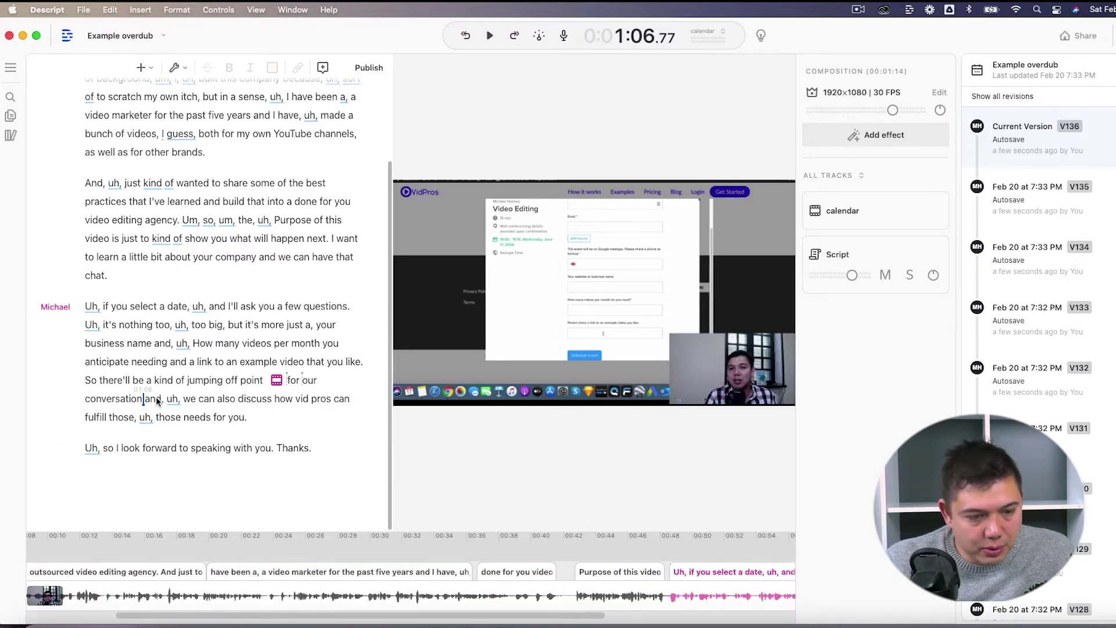
{"action": "double_click", "coordinate": [251, 380]}
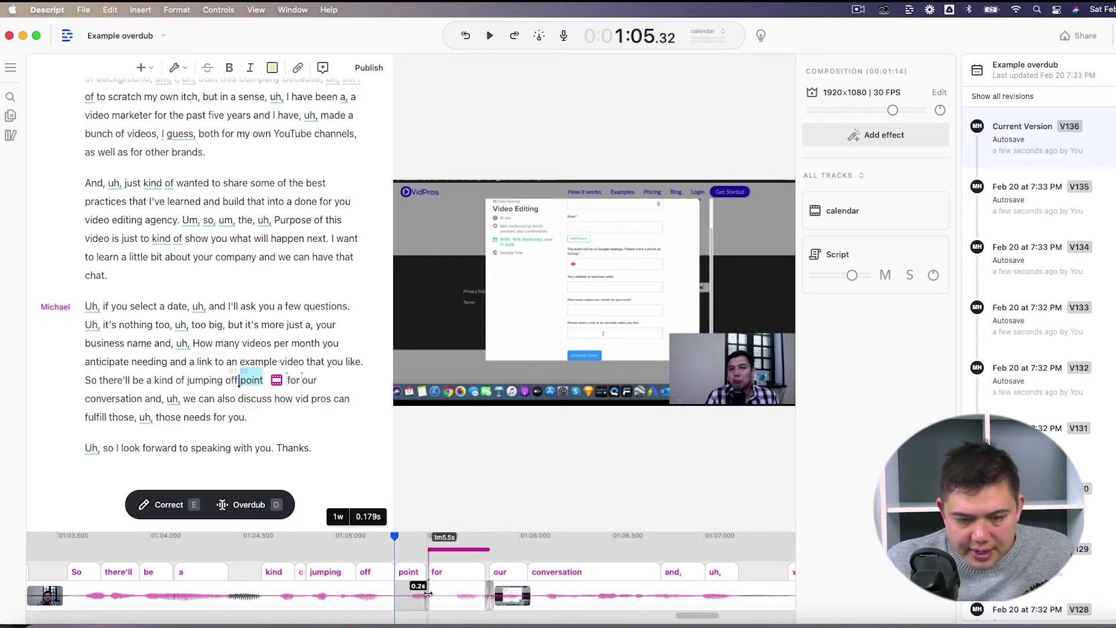
{"action": "scroll", "coordinate": [427, 586], "scroll_direction": "up", "scroll_amount": 5}
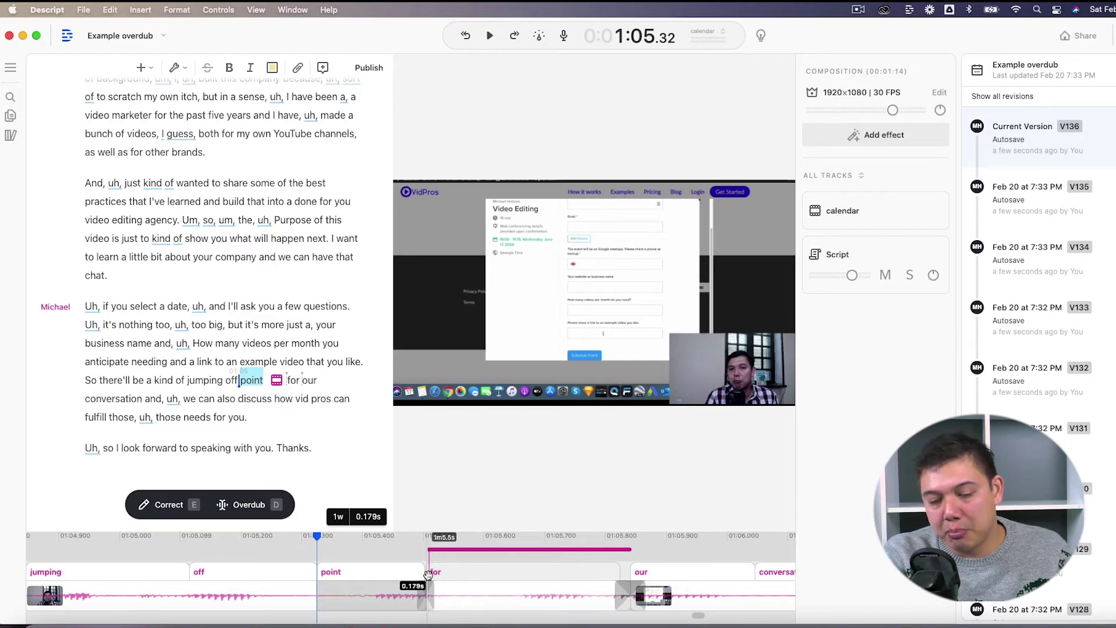
{"action": "scroll", "coordinate": [428, 577], "scroll_direction": "up", "scroll_amount": 3}
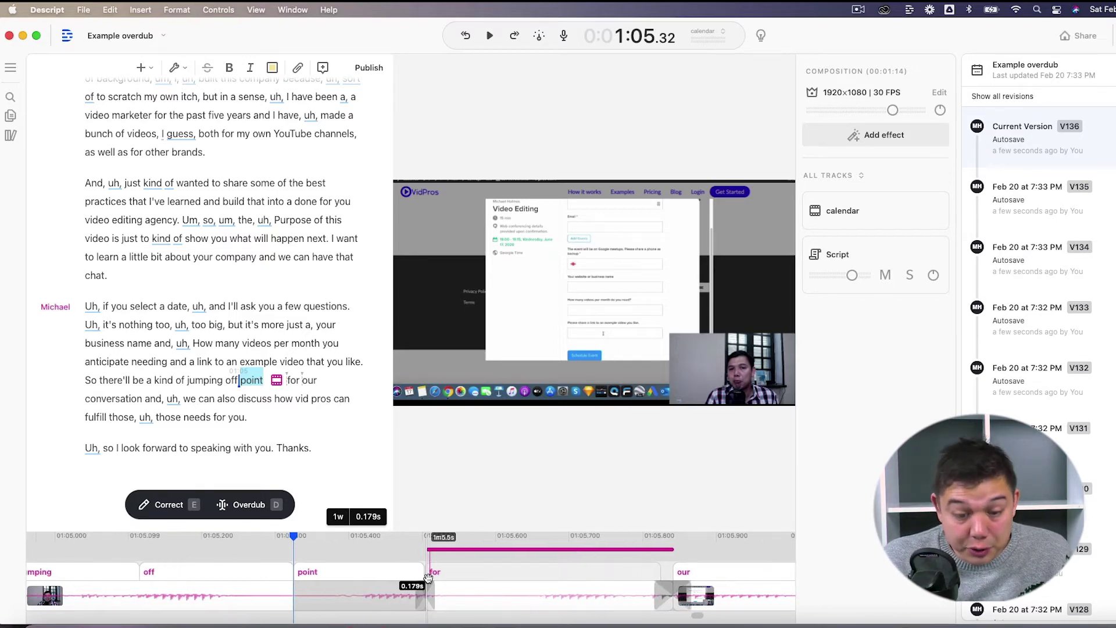
{"action": "left_click", "coordinate": [422, 576]}
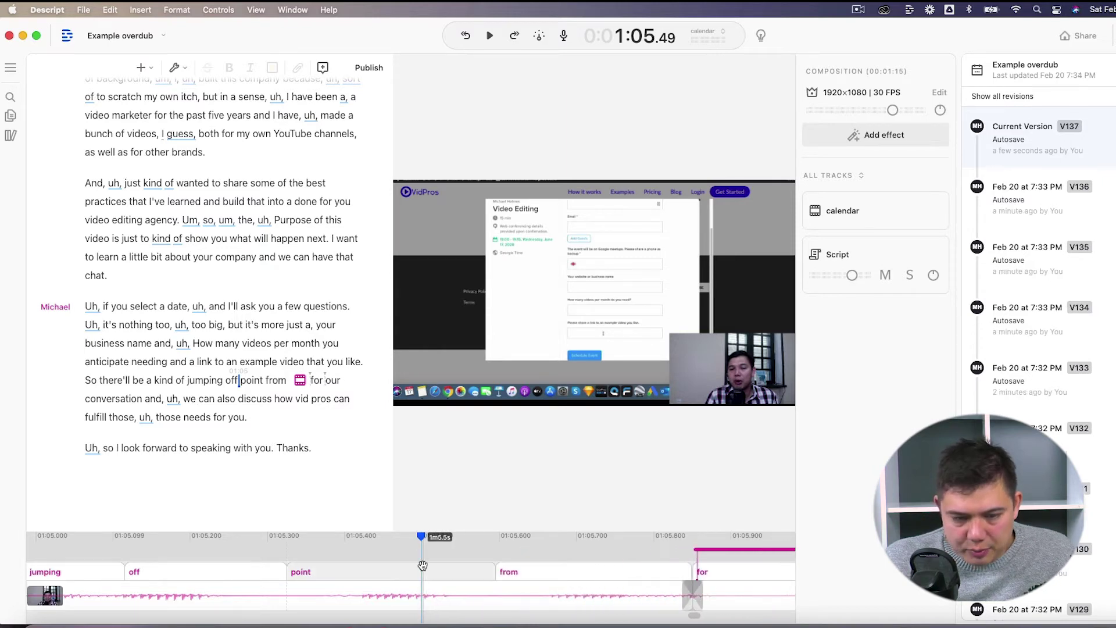
Step: Split the script clip at 1:05.49 and trim the end of the split-off "from" clip to 0.336 s
{"action": "right_click", "coordinate": [424, 594]}
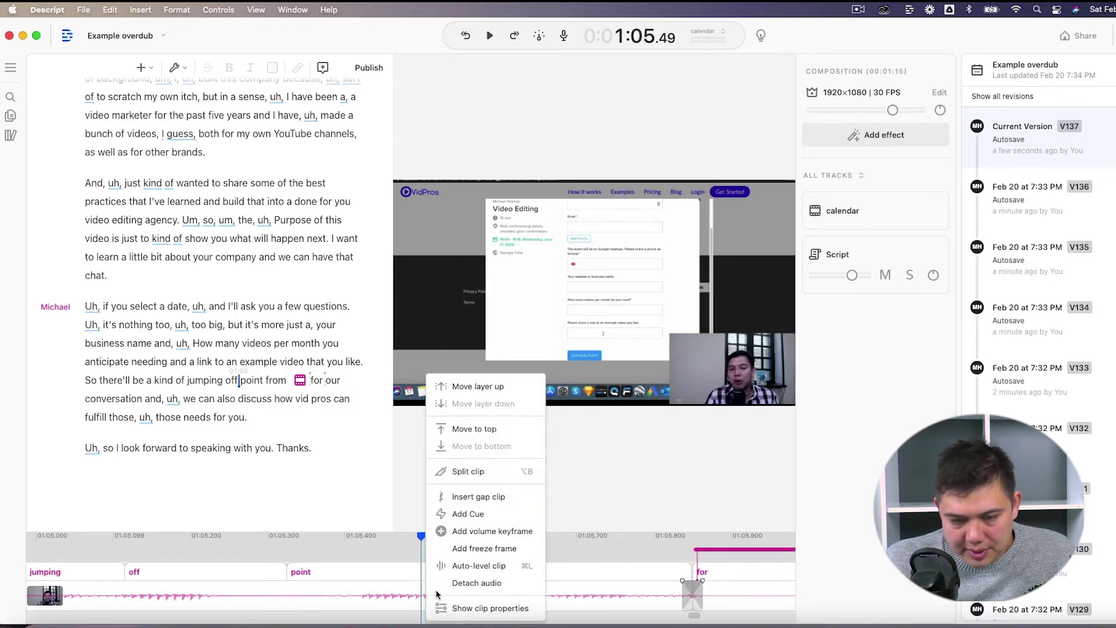
{"action": "left_click", "coordinate": [468, 471]}
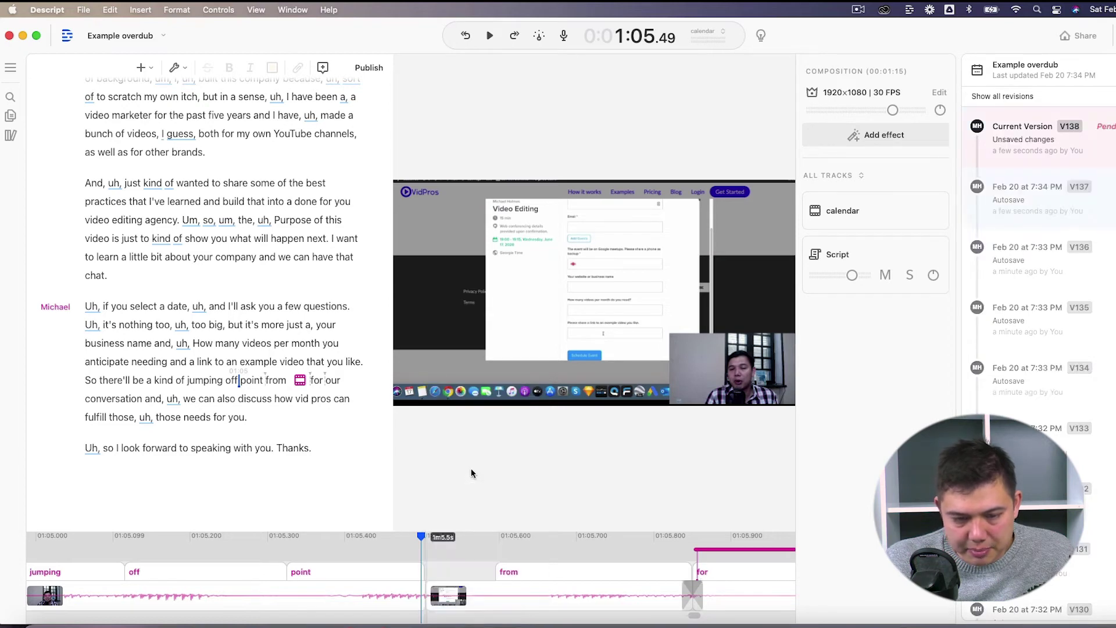
{"action": "left_click", "coordinate": [539, 586]}
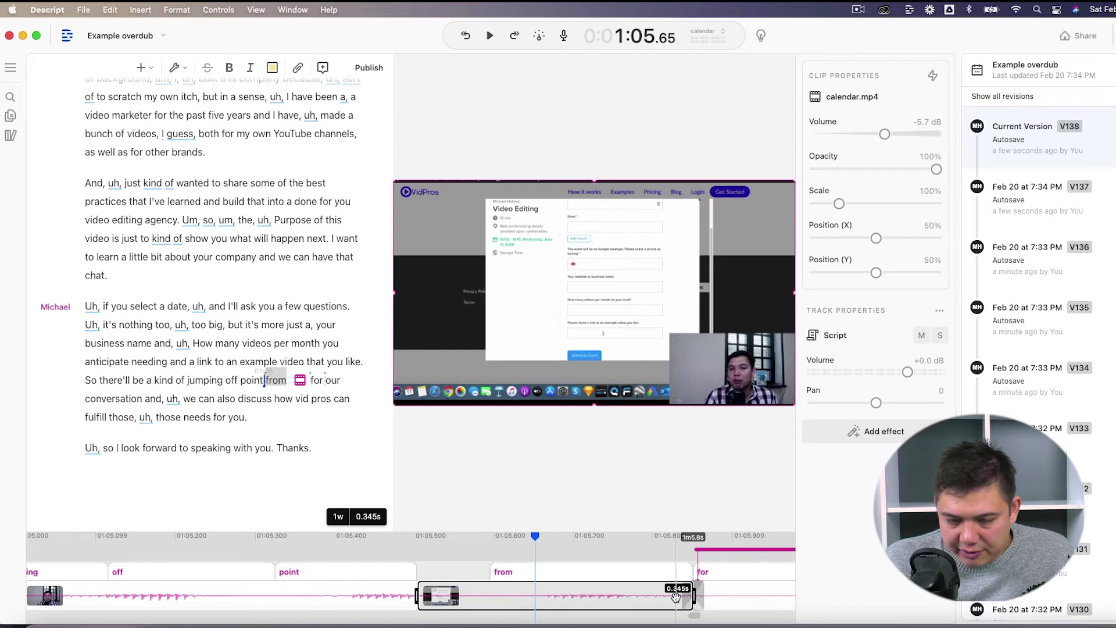
{"action": "scroll", "coordinate": [676, 597], "scroll_direction": "up", "scroll_amount": 3}
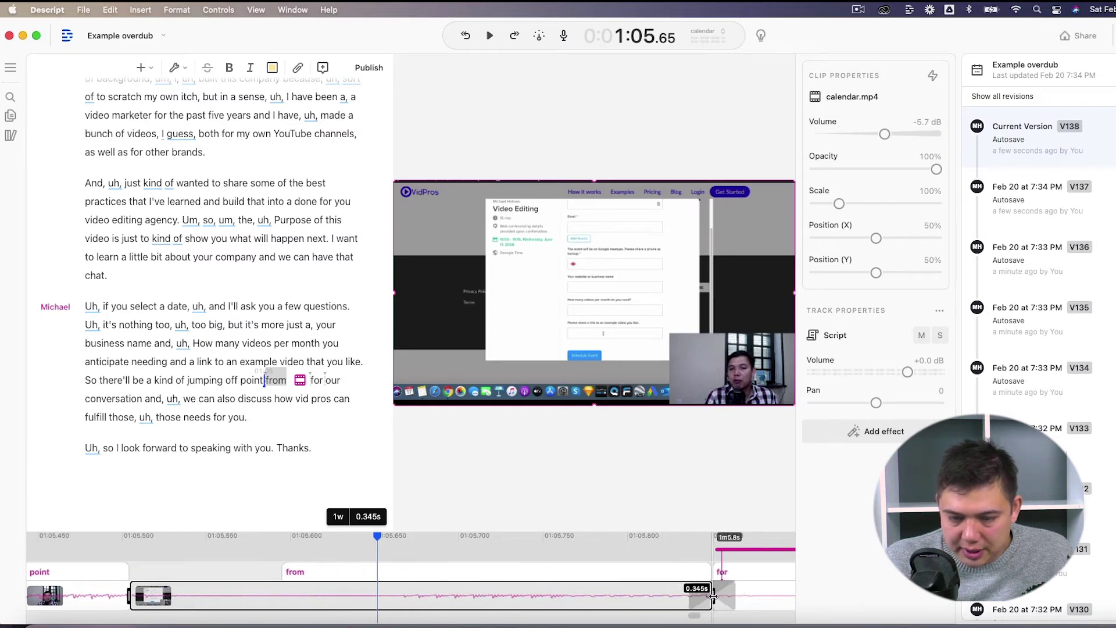
{"action": "left_click_drag", "start_coordinate": [713, 595], "coordinate": [696, 599]}
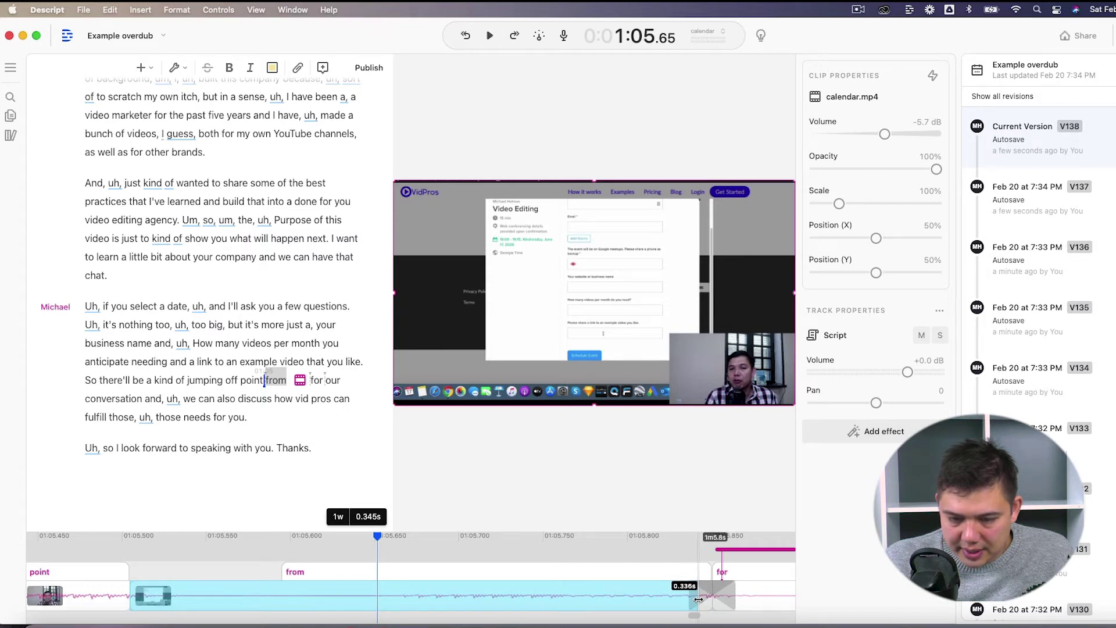
{"action": "left_click_drag", "start_coordinate": [711, 594], "coordinate": [697, 596]}
{"action": "scroll", "coordinate": [349, 599], "scroll_direction": "down", "scroll_amount": 5}
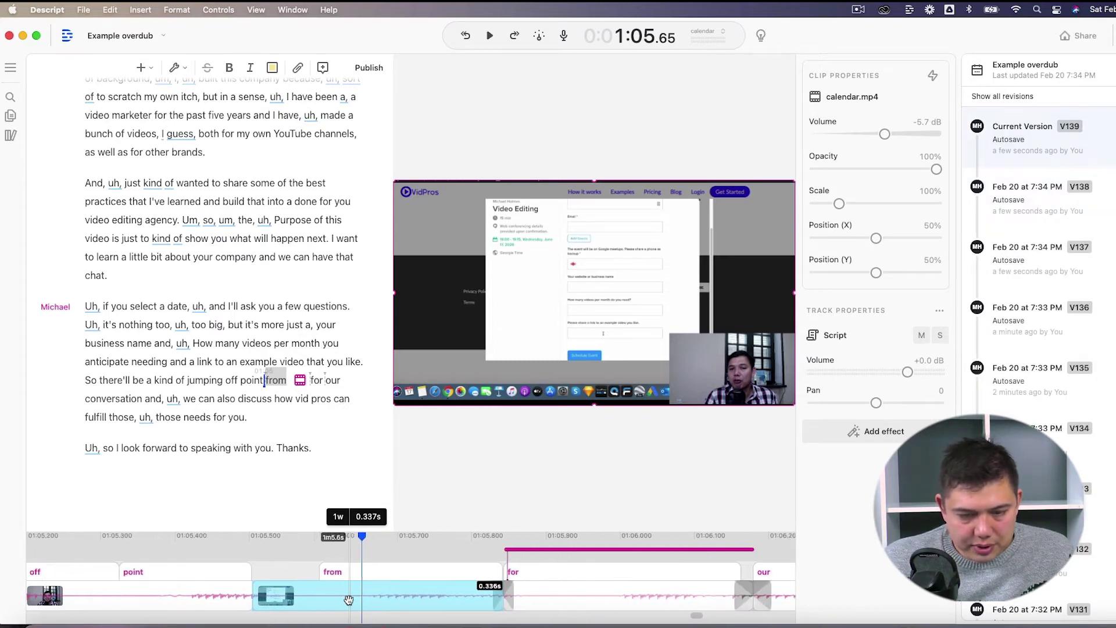
Step: Move the trimmed "from" video clip onto the layer above the overdubbed "for" and play back the result
{"action": "scroll", "coordinate": [349, 600], "scroll_direction": "up", "scroll_amount": 1}
{"action": "mouse_move", "coordinate": [345, 595]}
{"action": "left_mouse_down"}
{"action": "mouse_move", "coordinate": [347, 552]}
{"action": "mouse_move", "coordinate": [347, 599]}
{"action": "left_mouse_up"}
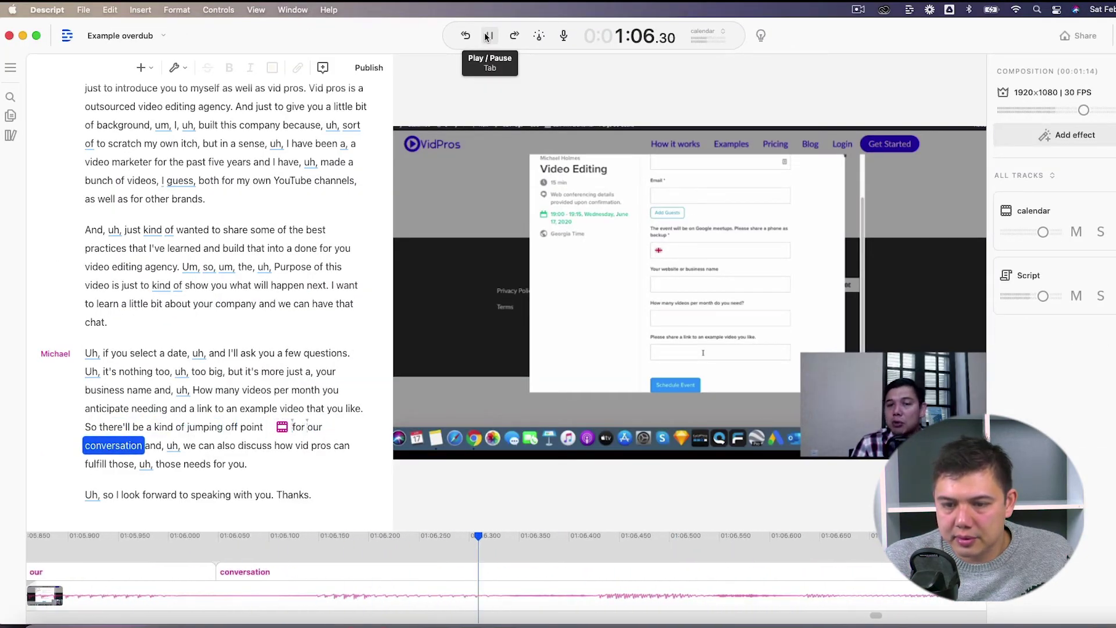
{"action": "left_click", "coordinate": [487, 36]}
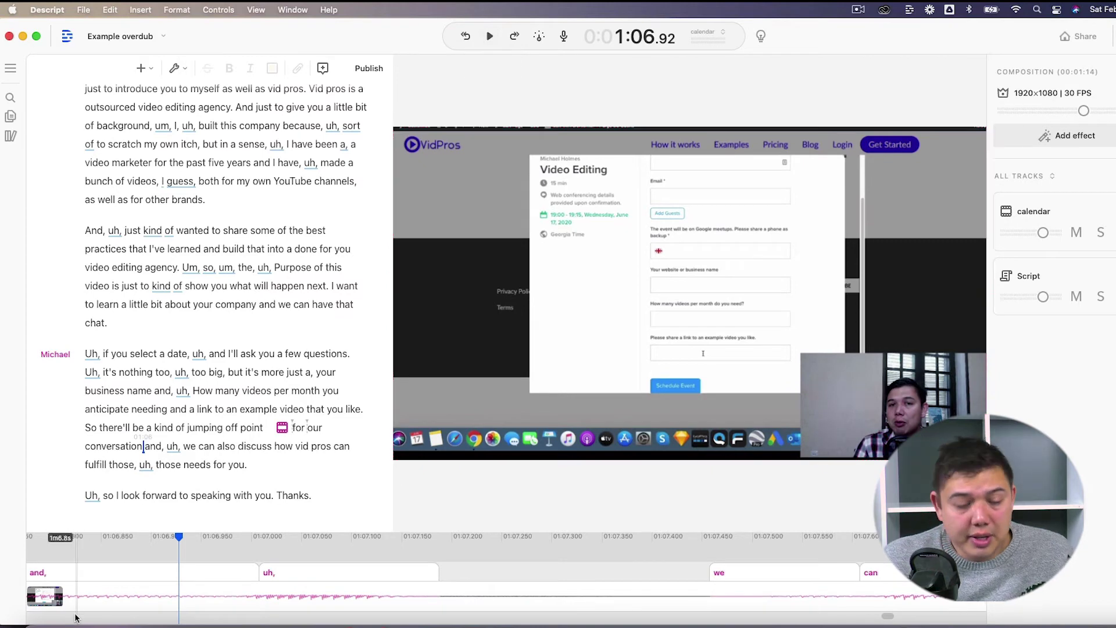
Step: Insert the overdub "the meeting. And you will need to download zoom to join the call." after "for" and play back the result
{"action": "scroll", "coordinate": [93, 604], "scroll_direction": "left", "scroll_amount": 1}
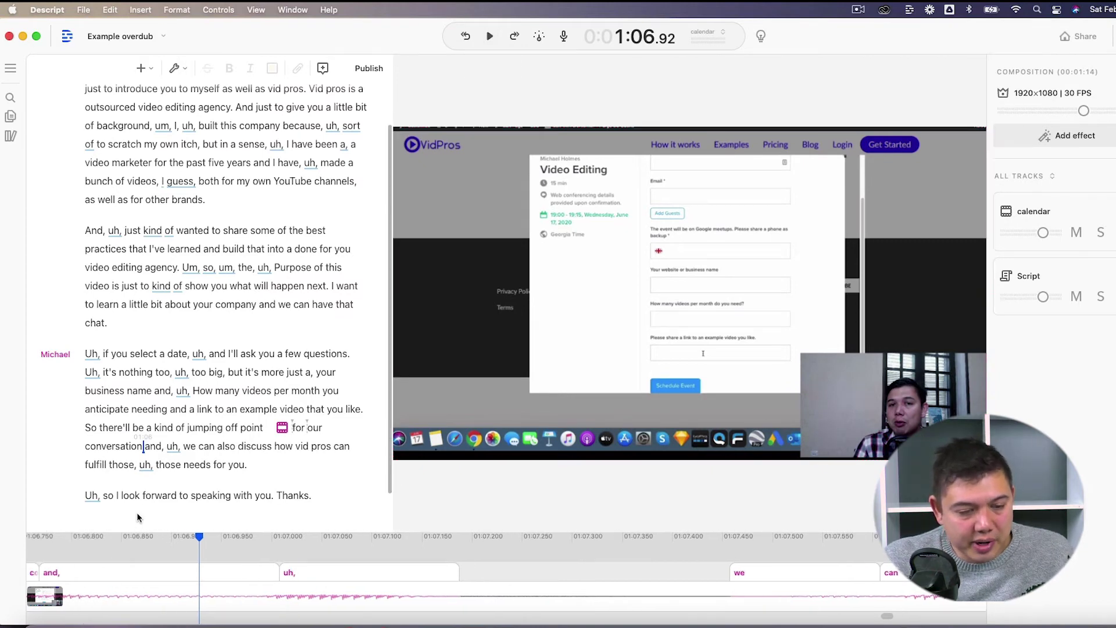
{"action": "scroll", "coordinate": [100, 569], "scroll_direction": "left", "scroll_amount": 5}
{"action": "scroll", "coordinate": [100, 571], "scroll_direction": "down", "scroll_amount": 1}
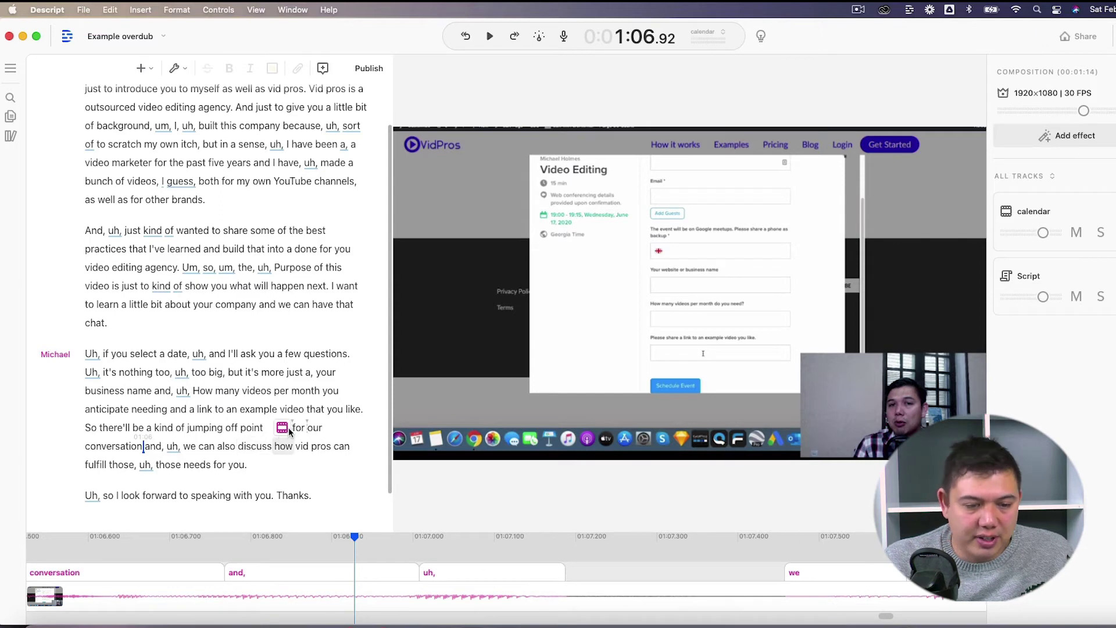
{"action": "left_click", "coordinate": [287, 429]}
{"action": "key", "text": "d"}
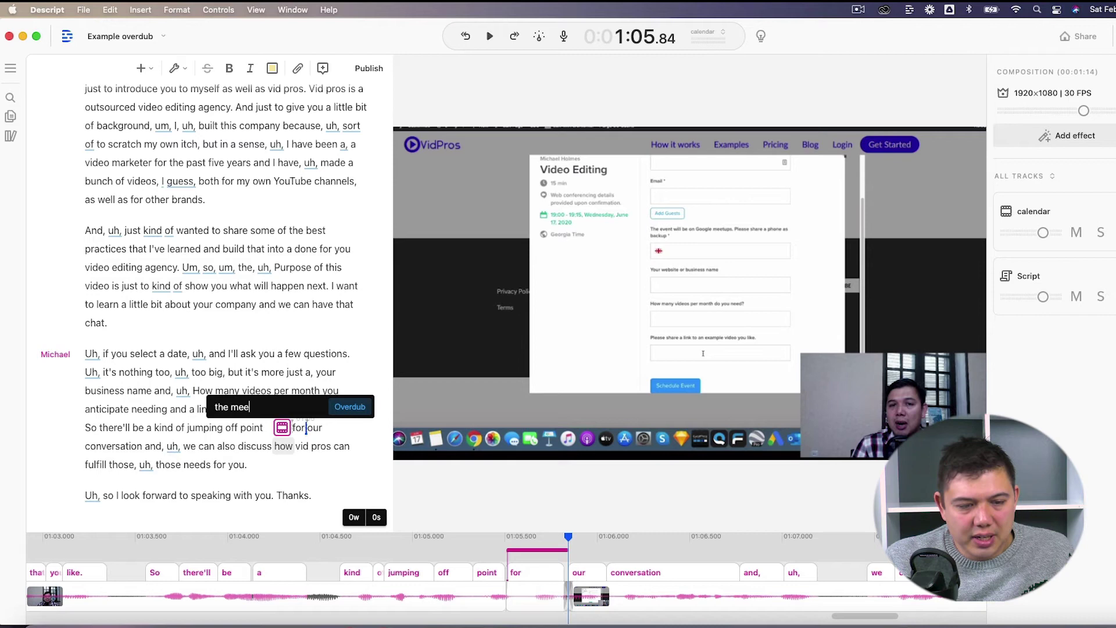
{"action": "type", "text": "the meeting. And you will"}
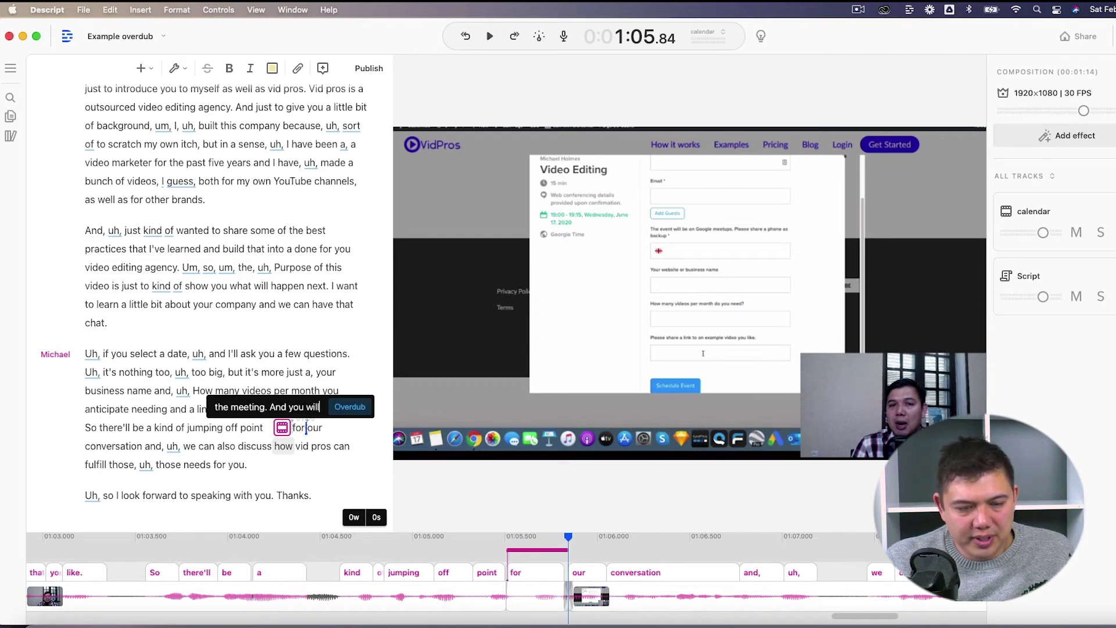
{"action": "type", "text": " need to download "}
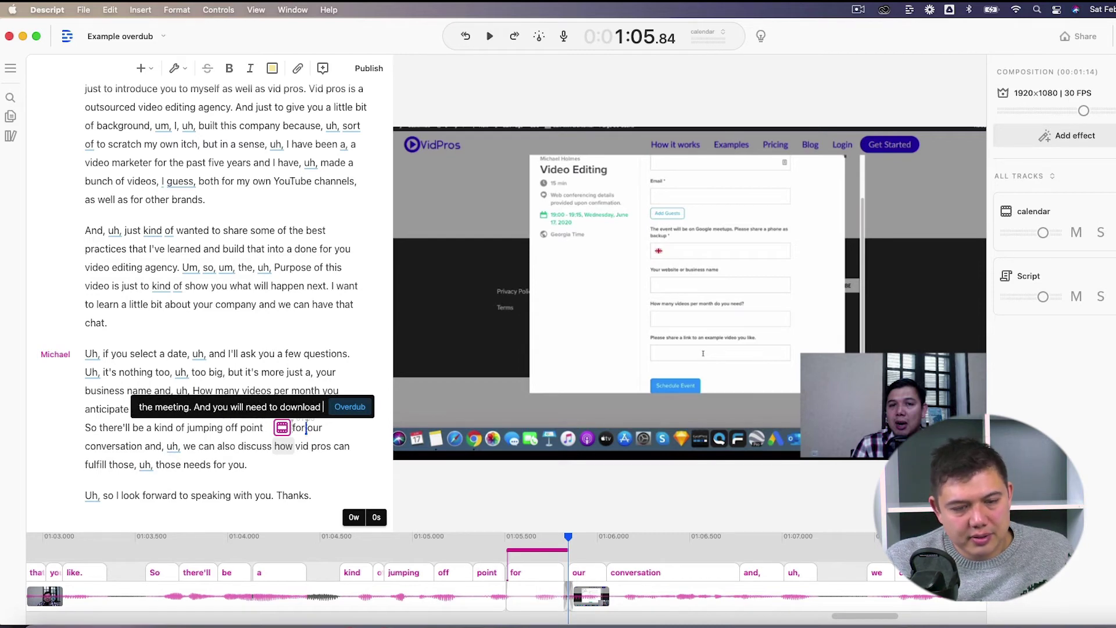
{"action": "type", "text": "zoom to"}
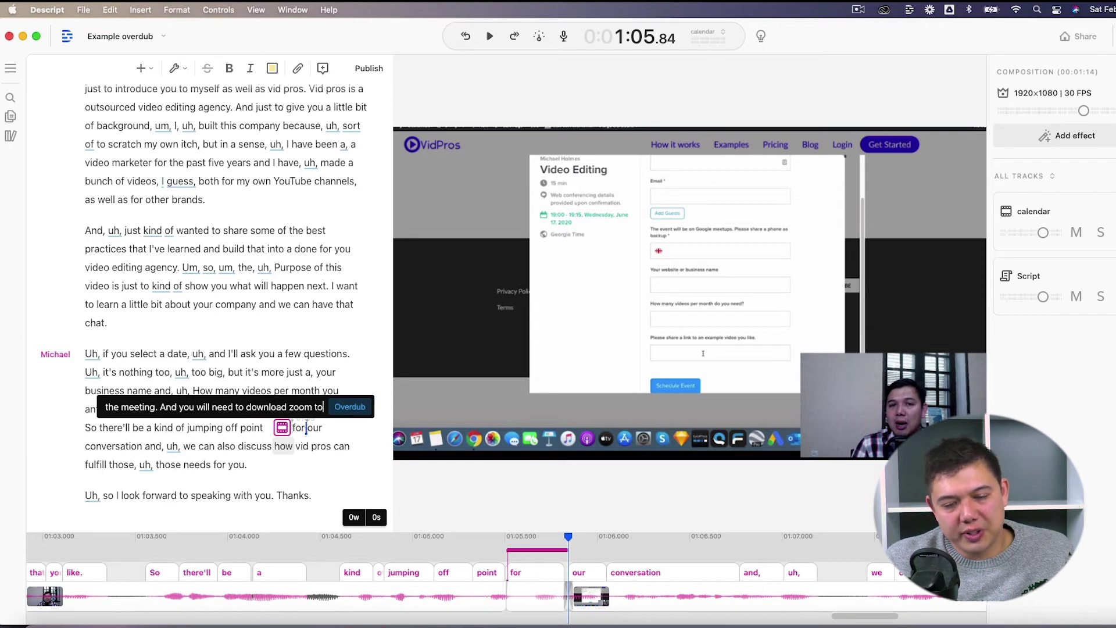
{"action": "type", "text": " join the call."}
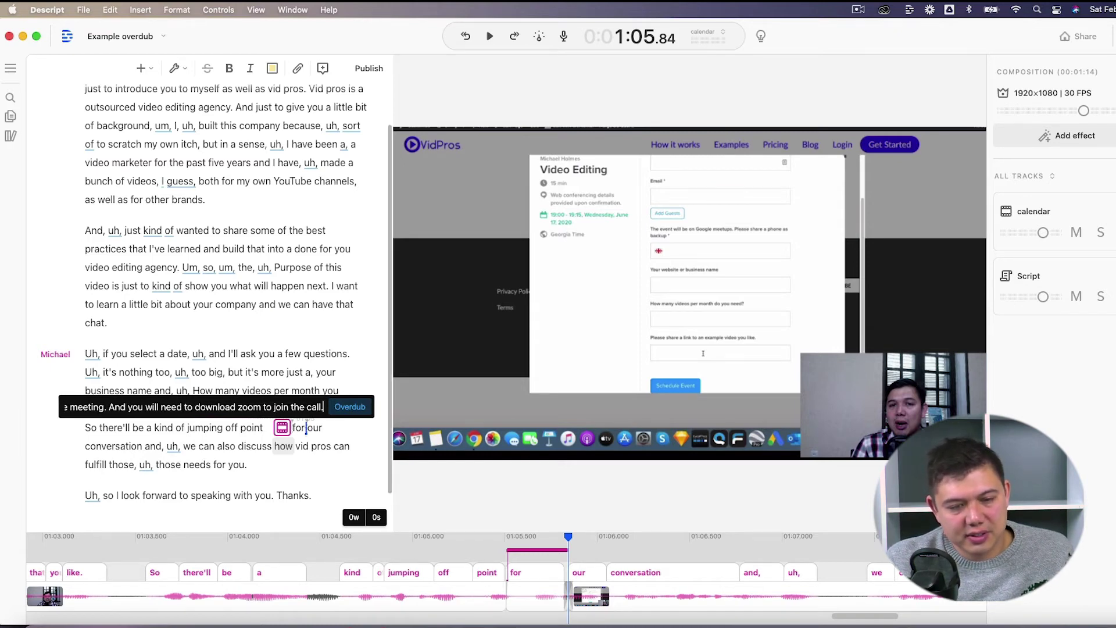
{"action": "key", "text": "Return"}
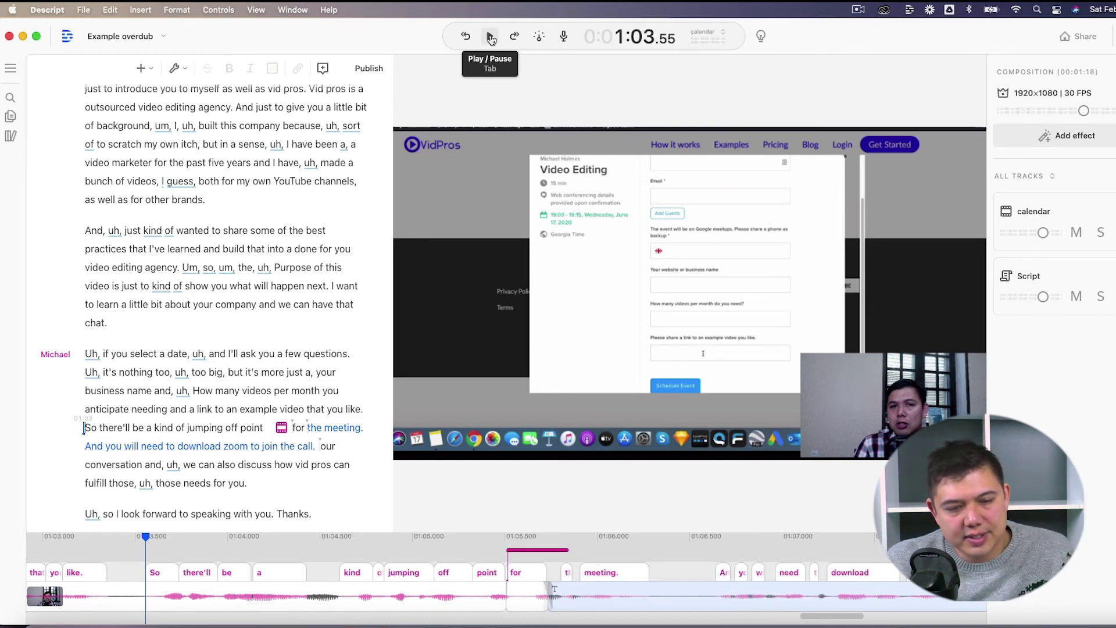
{"action": "left_click", "coordinate": [490, 38]}
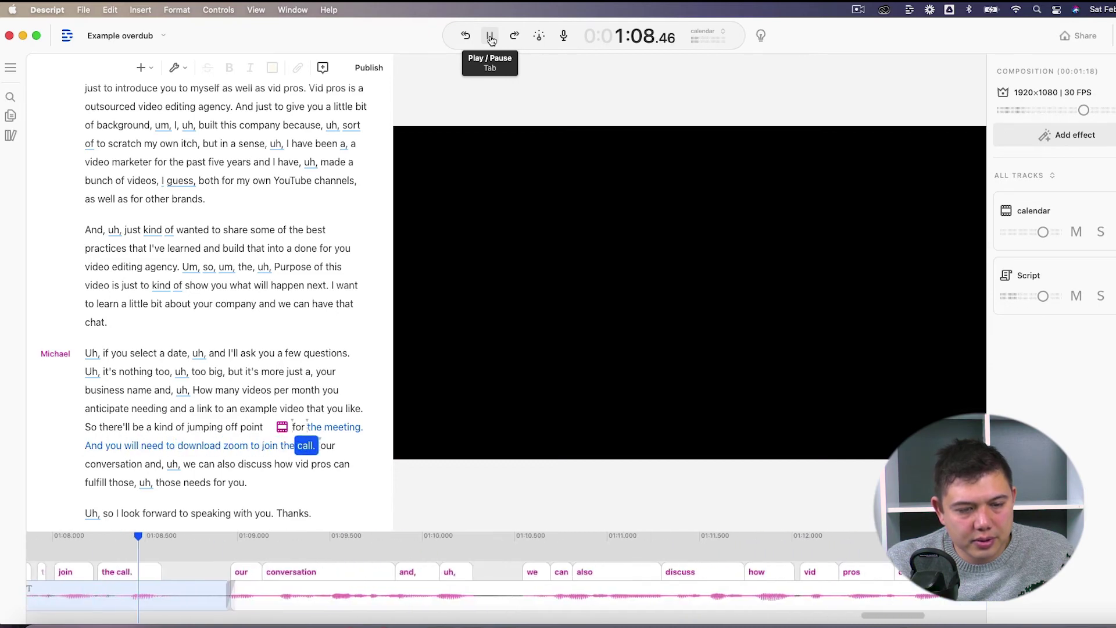
Step: Set the playhead at 1:05.84, where the new overdub begins, and insert the 186501 Woman Laptop Talking Patient video file there as a layer
{"action": "left_click", "coordinate": [286, 548]}
{"action": "left_click_drag", "start_coordinate": [286, 549], "coordinate": [434, 517]}
{"action": "left_click", "coordinate": [263, 547]}
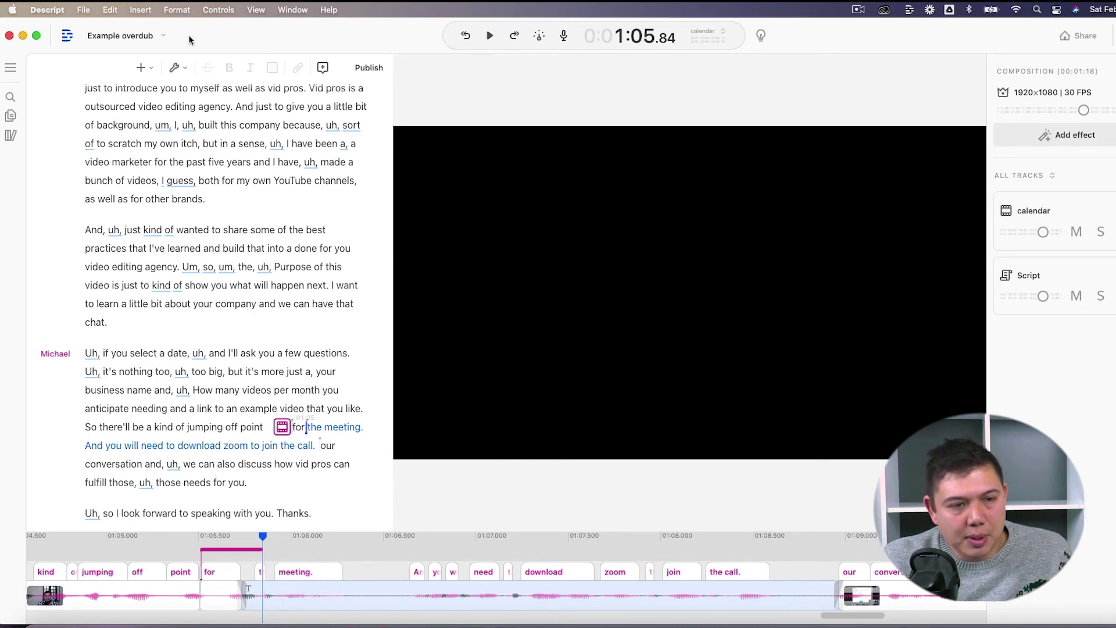
{"action": "left_click", "coordinate": [143, 67]}
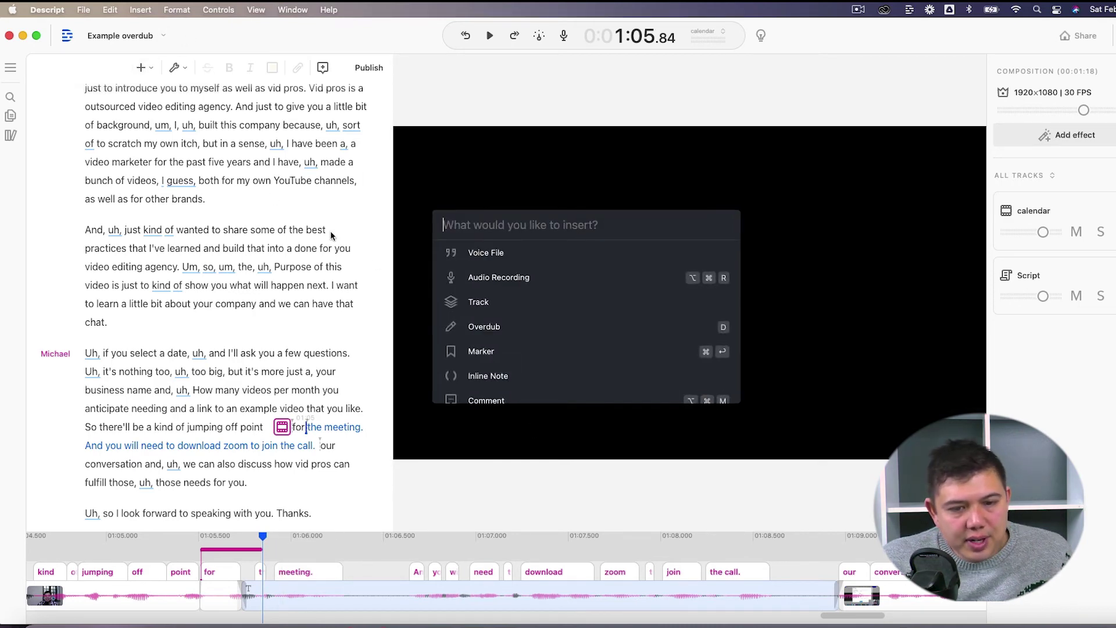
{"action": "key", "text": "Down"}
{"action": "key", "text": "Down"}
{"action": "key", "text": "Return"}
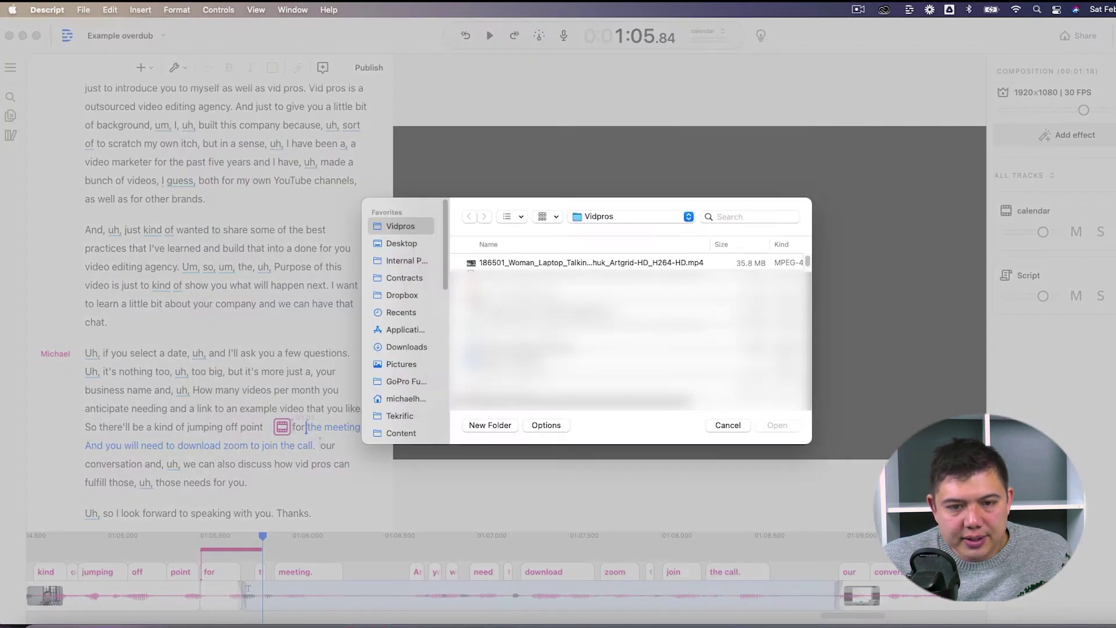
{"action": "left_click", "coordinate": [492, 262]}
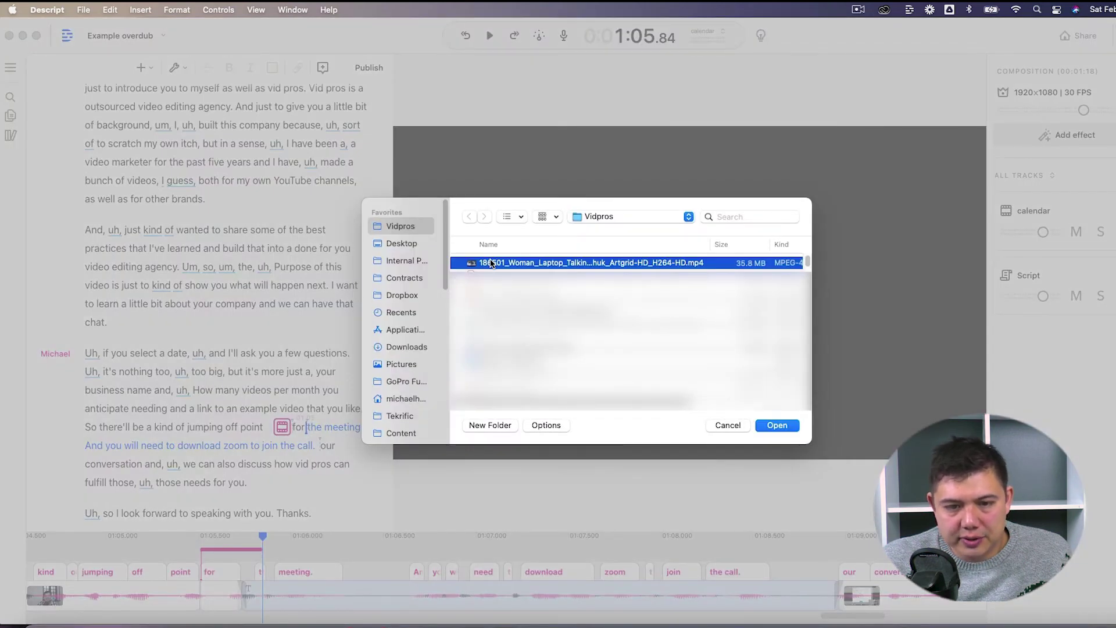
{"action": "double_click", "coordinate": [634, 262]}
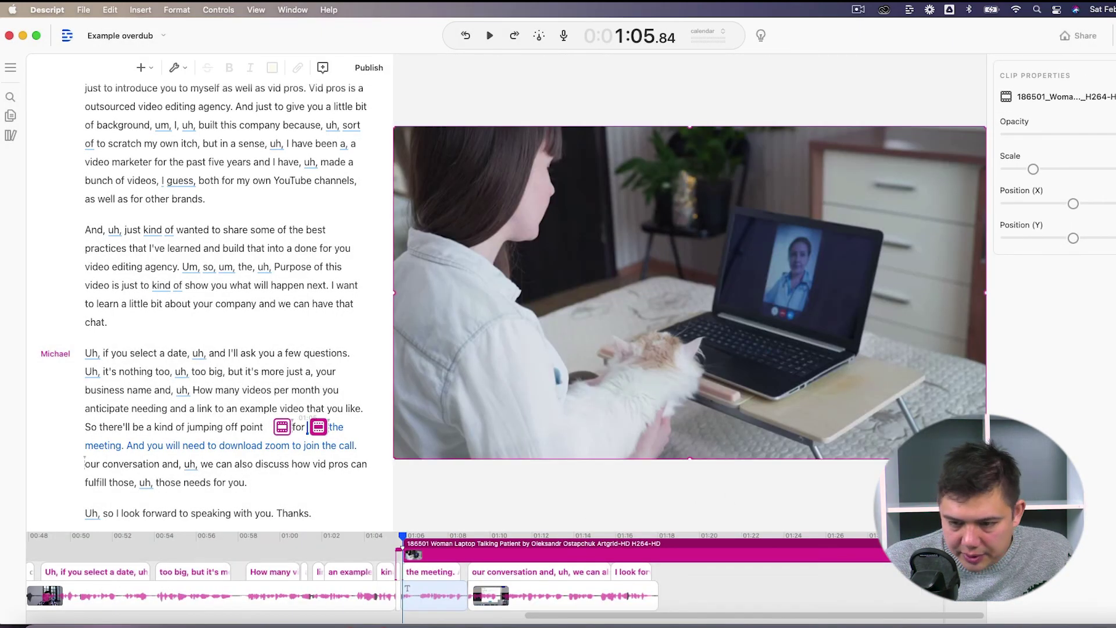
Step: Trim the end of the inserted laptop video to the end of the overdubbed text and play back from "So there'll be"
{"action": "left_click_drag", "start_coordinate": [906, 553], "coordinate": [468, 553]}
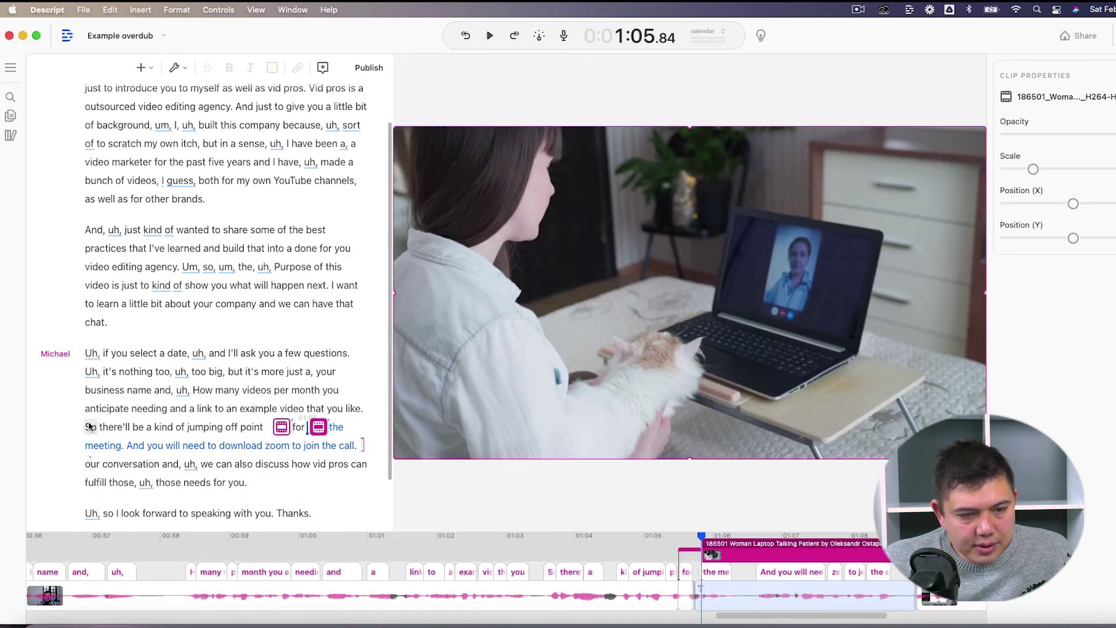
{"action": "left_click", "coordinate": [89, 425]}
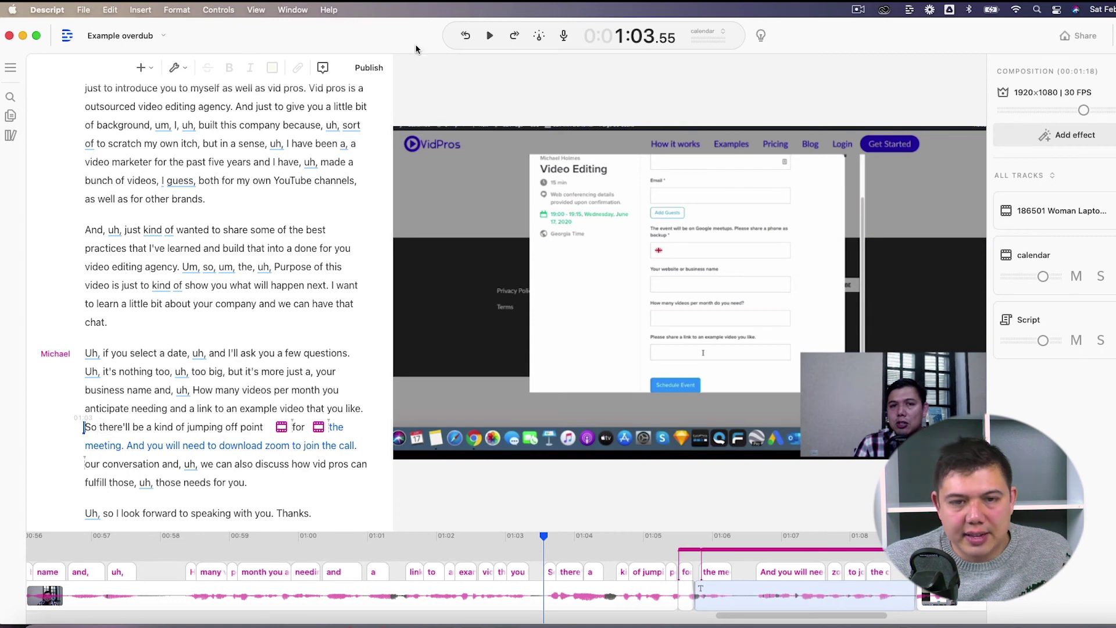
{"action": "left_click", "coordinate": [492, 35]}
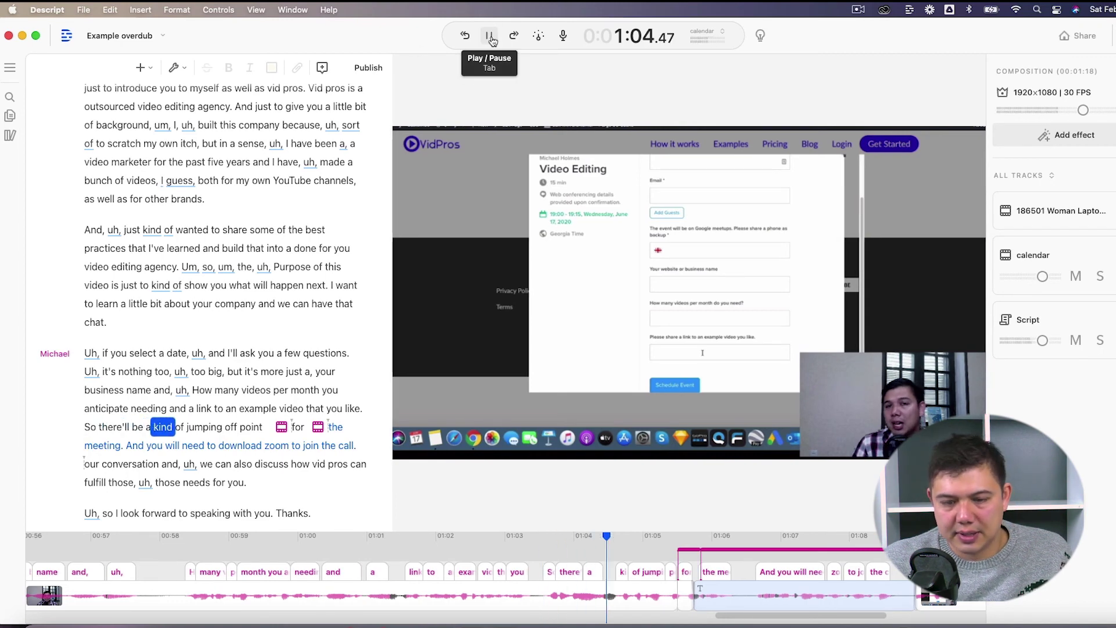